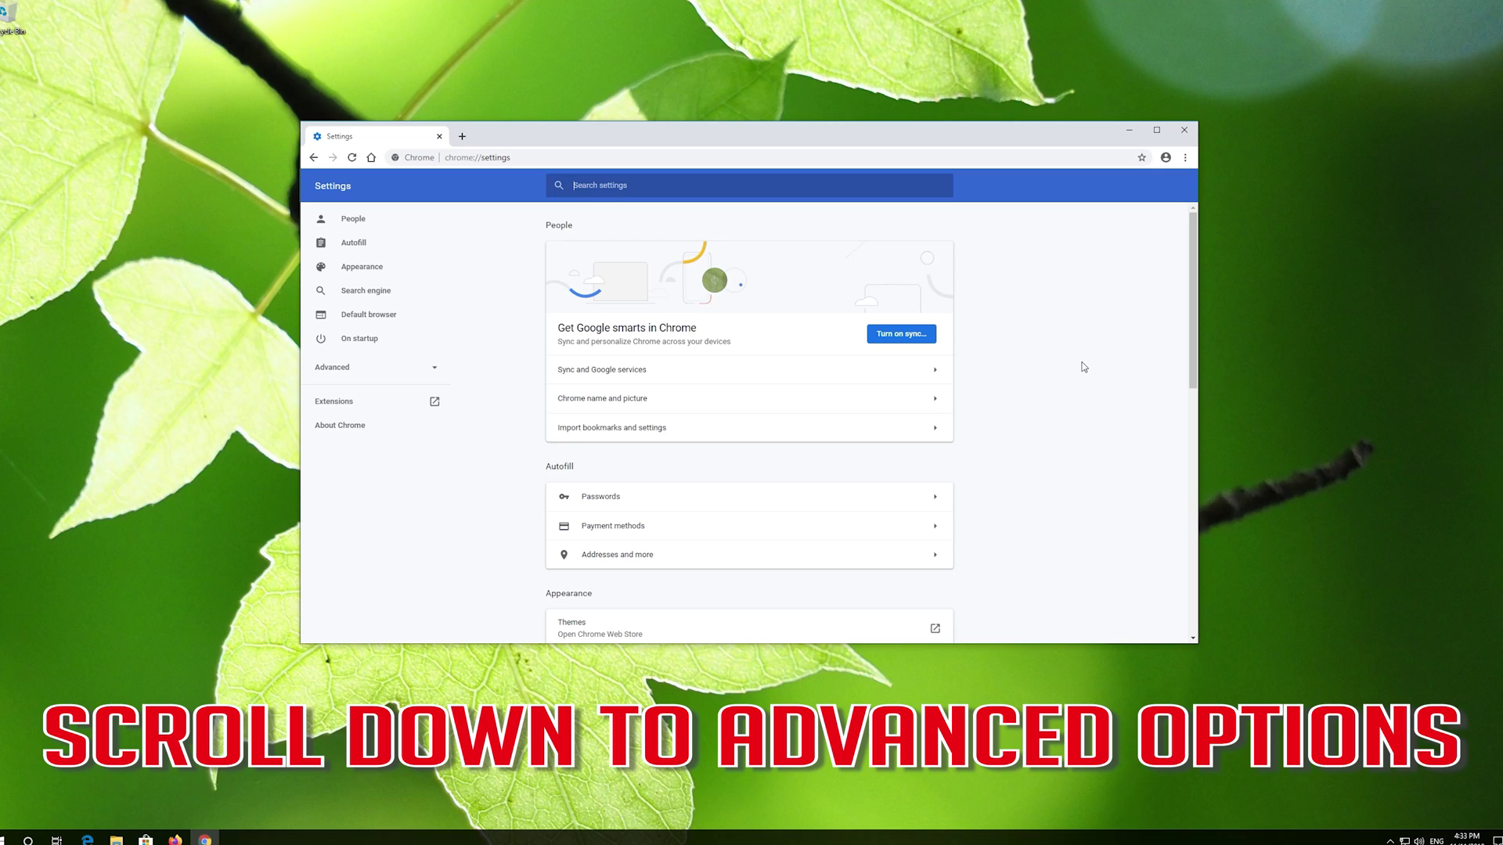
# - Open Chrome's Sound permission page via Advanced > Site Settings
pyautogui.scroll(-15, 1083, 366)
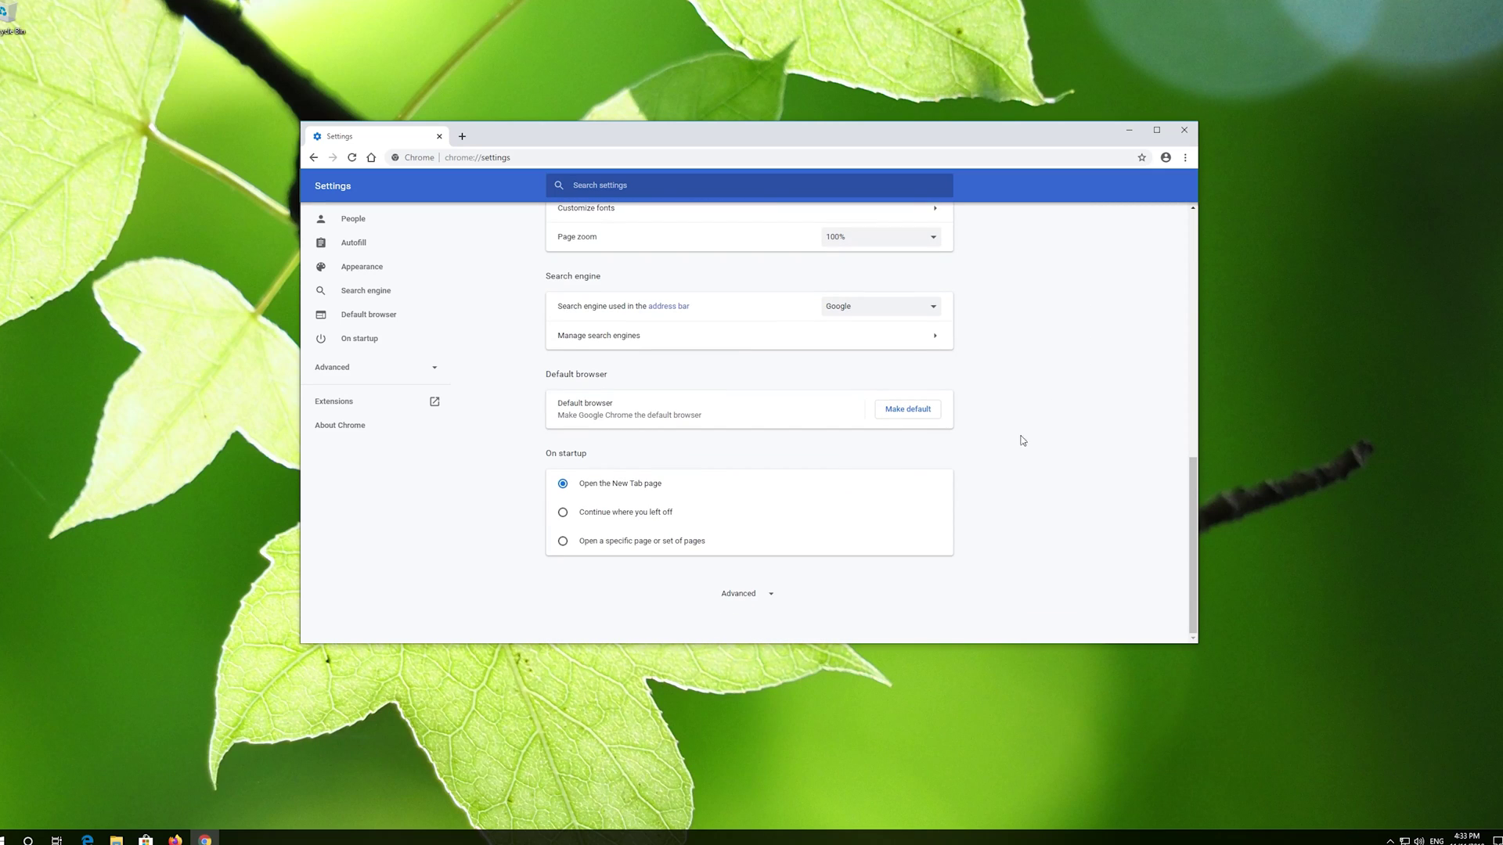
pyautogui.click(738, 597)
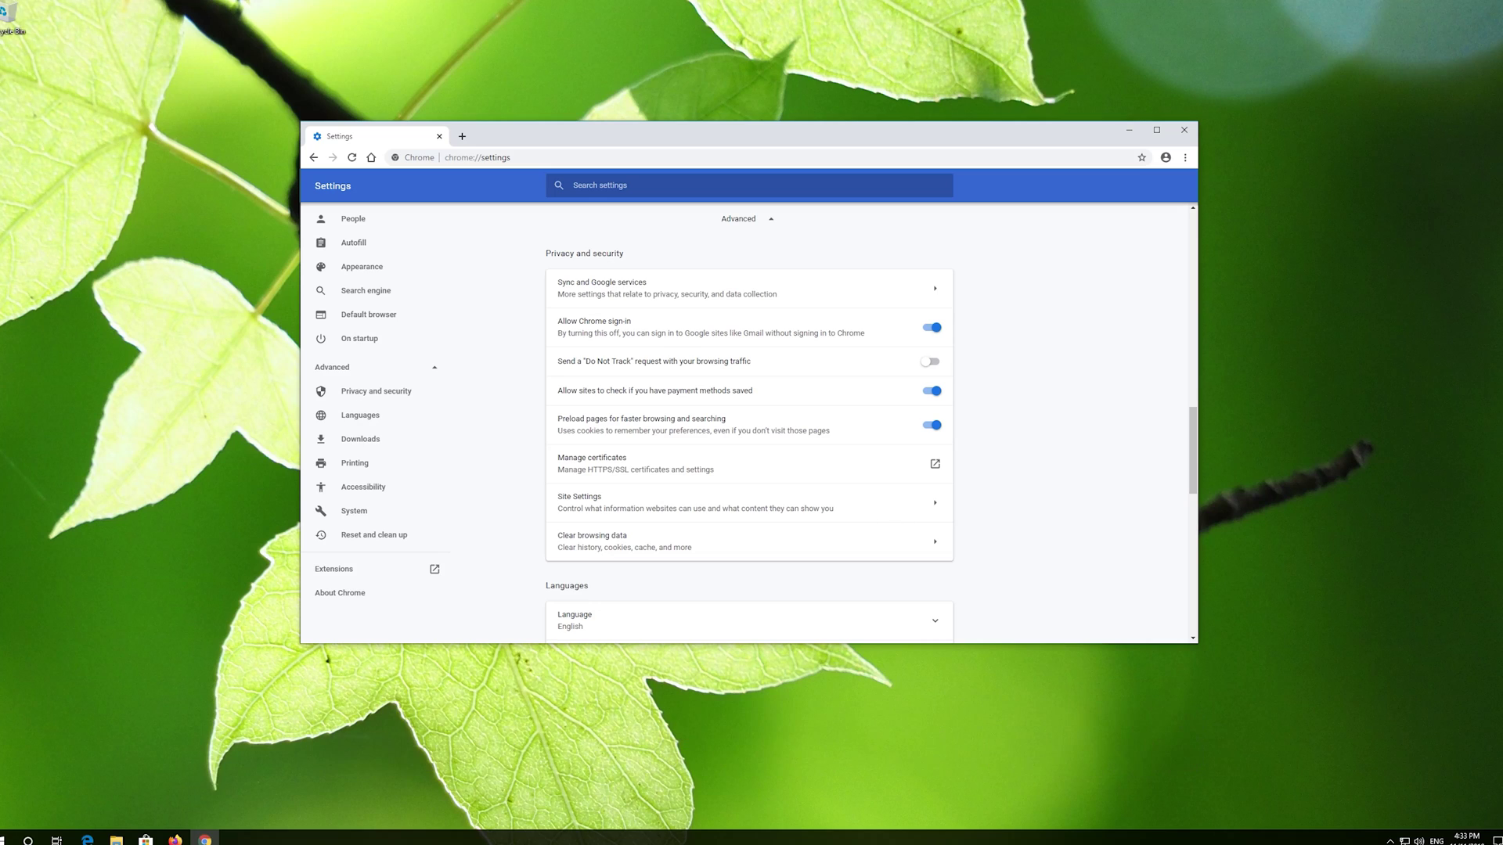
pyautogui.click(637, 506)
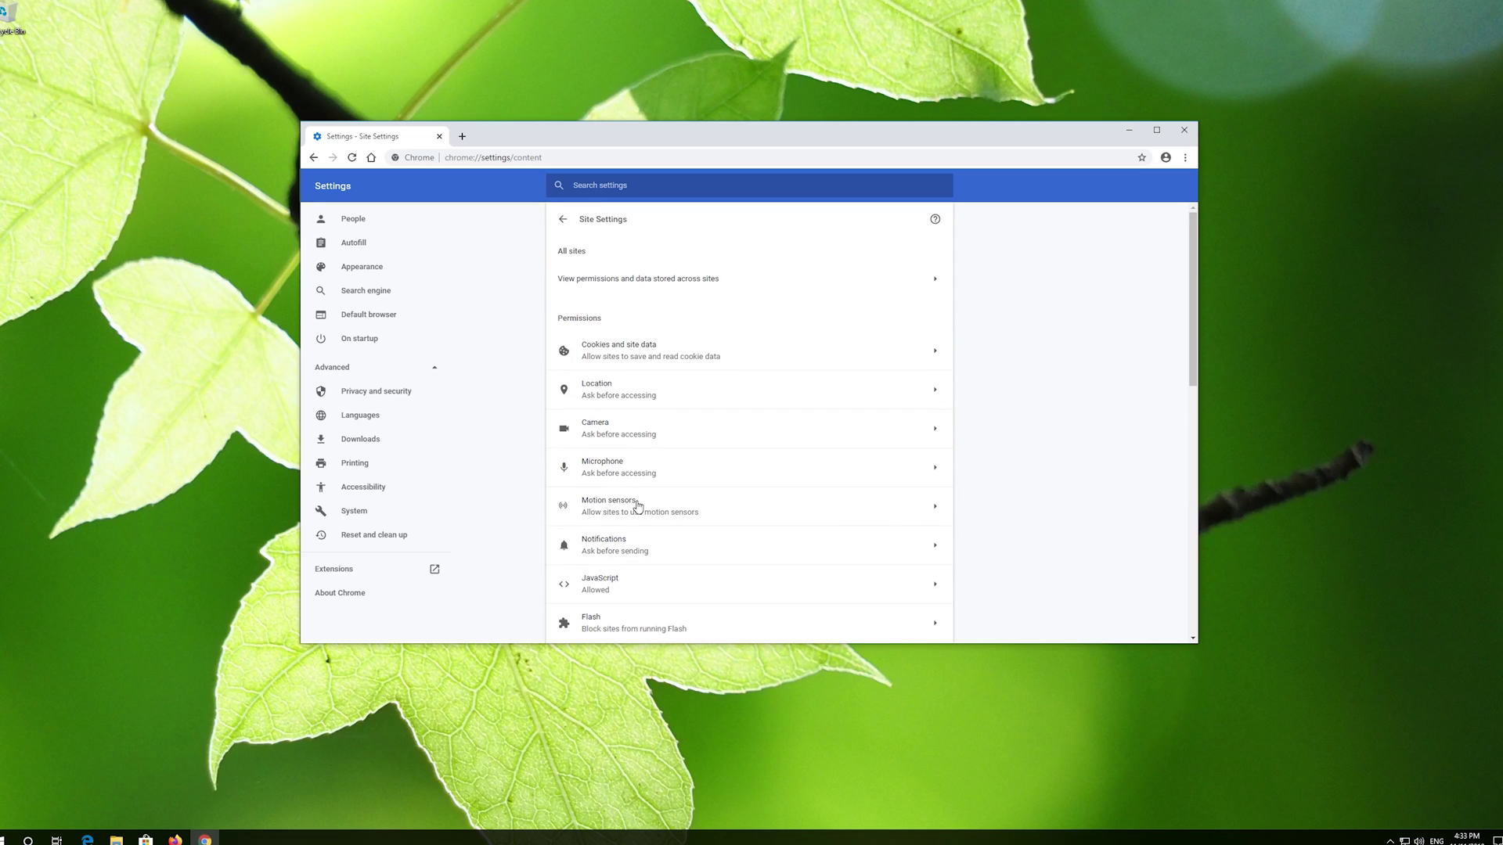
pyautogui.scroll(-3, 638, 507)
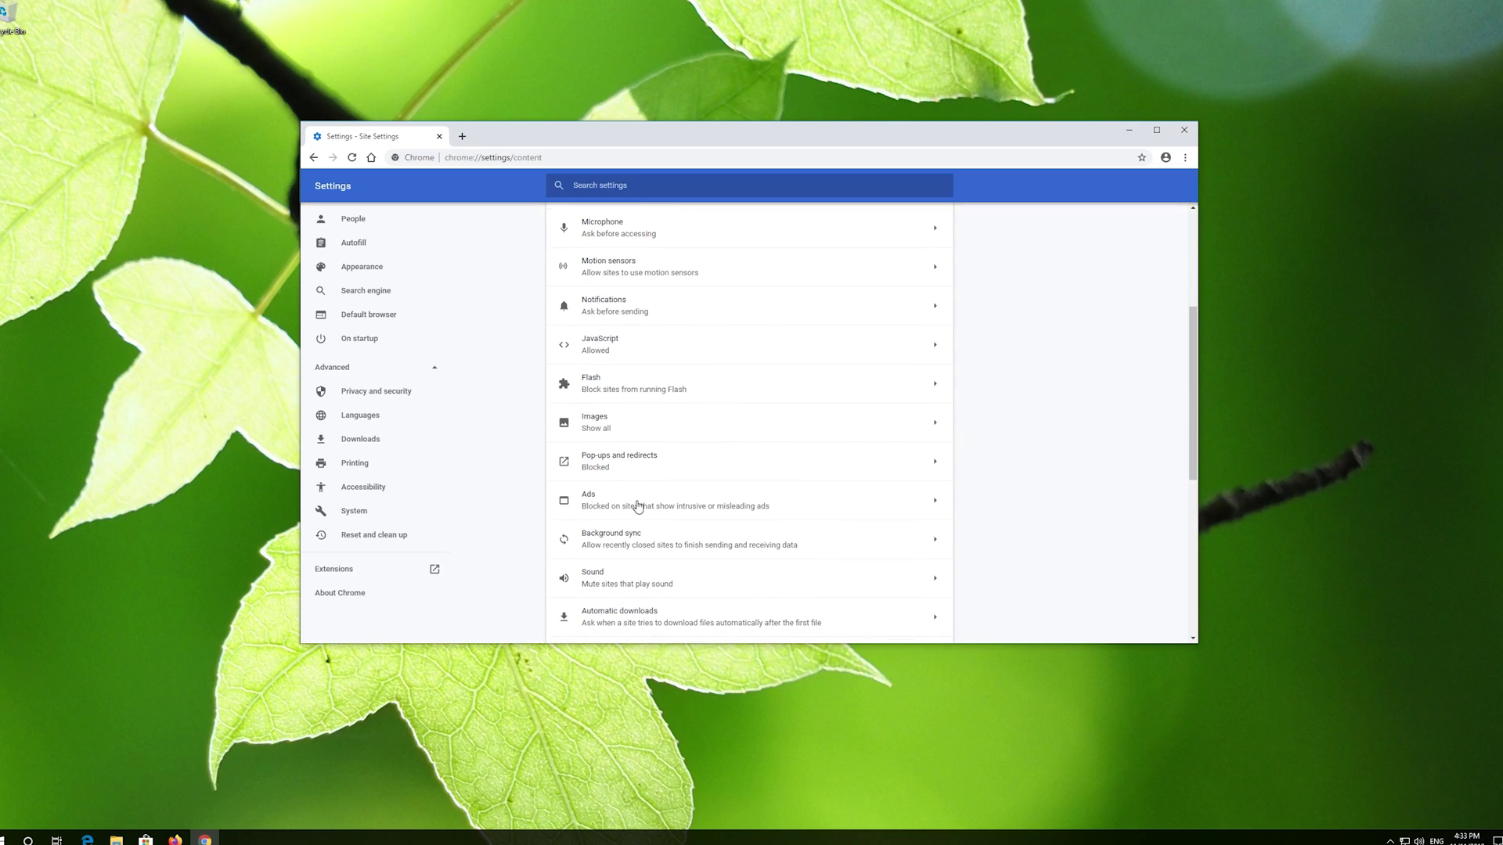
pyautogui.scroll(-1, 637, 507)
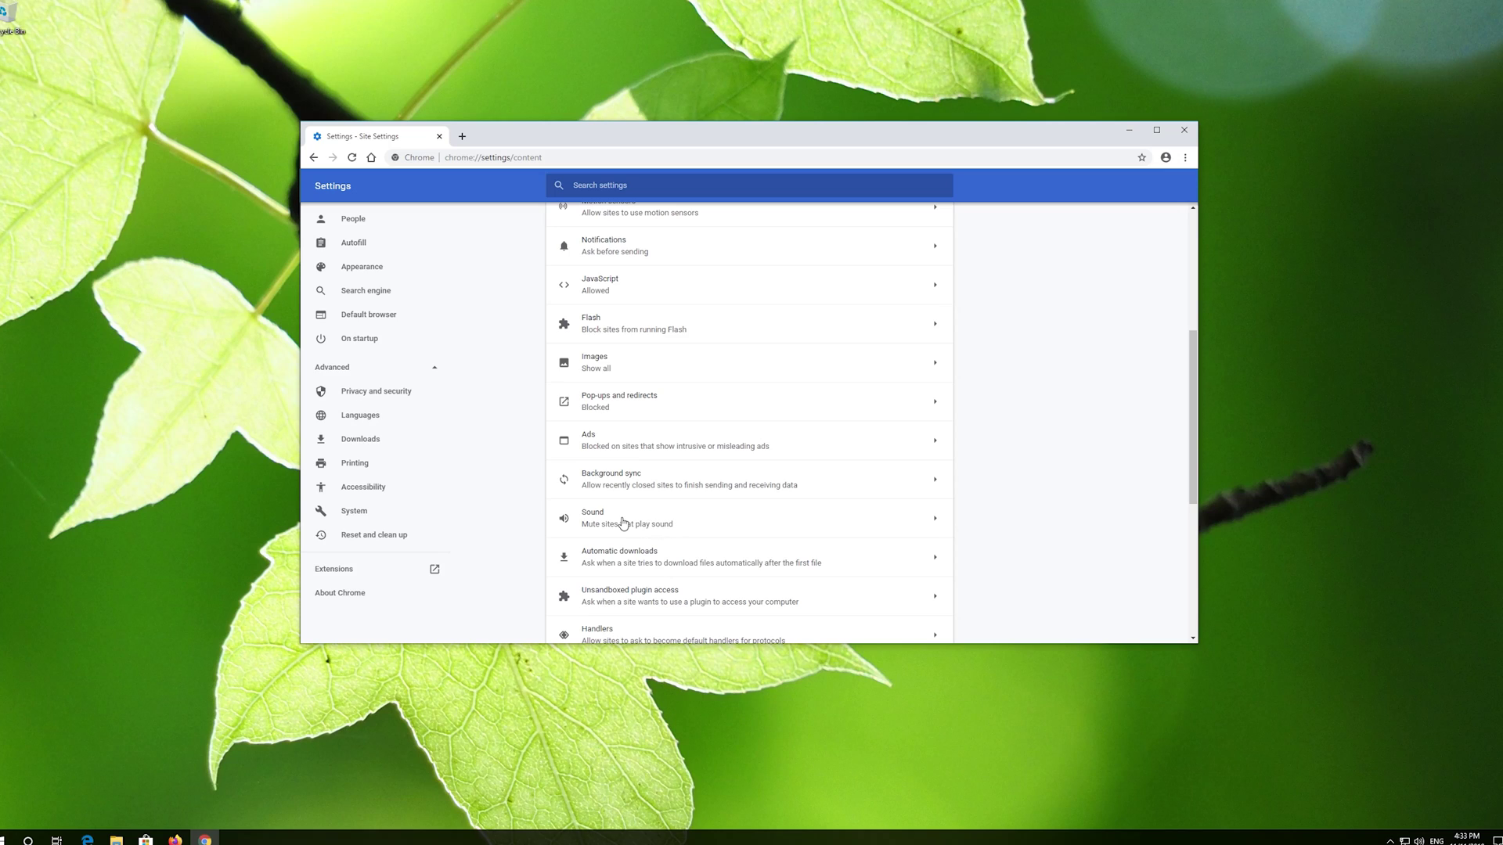
pyautogui.click(623, 522)
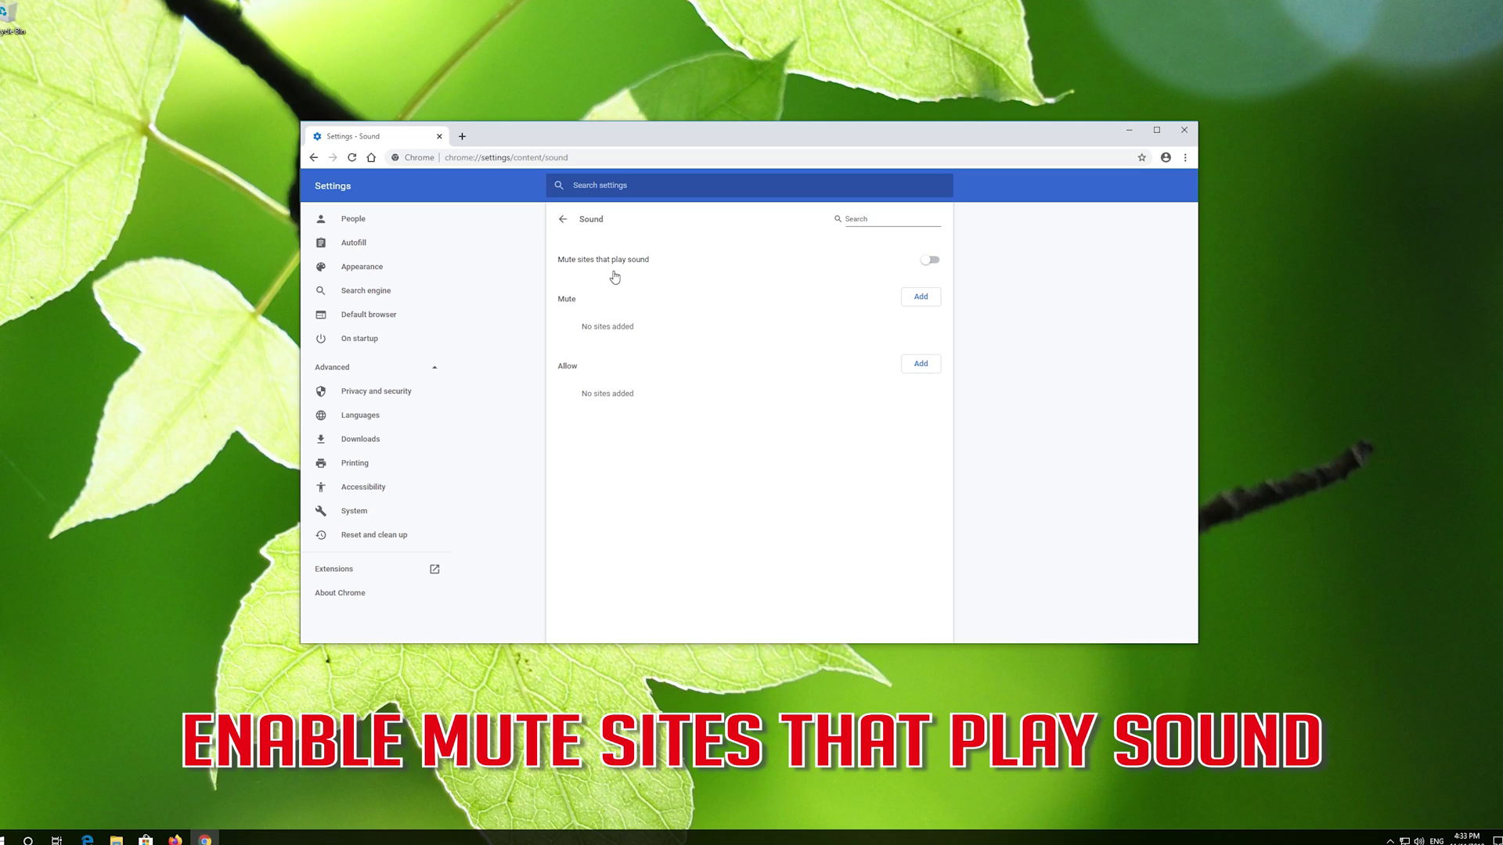
# - Turn on 'Allow sites to play sound' and return to the browser home page
pyautogui.click(932, 261)
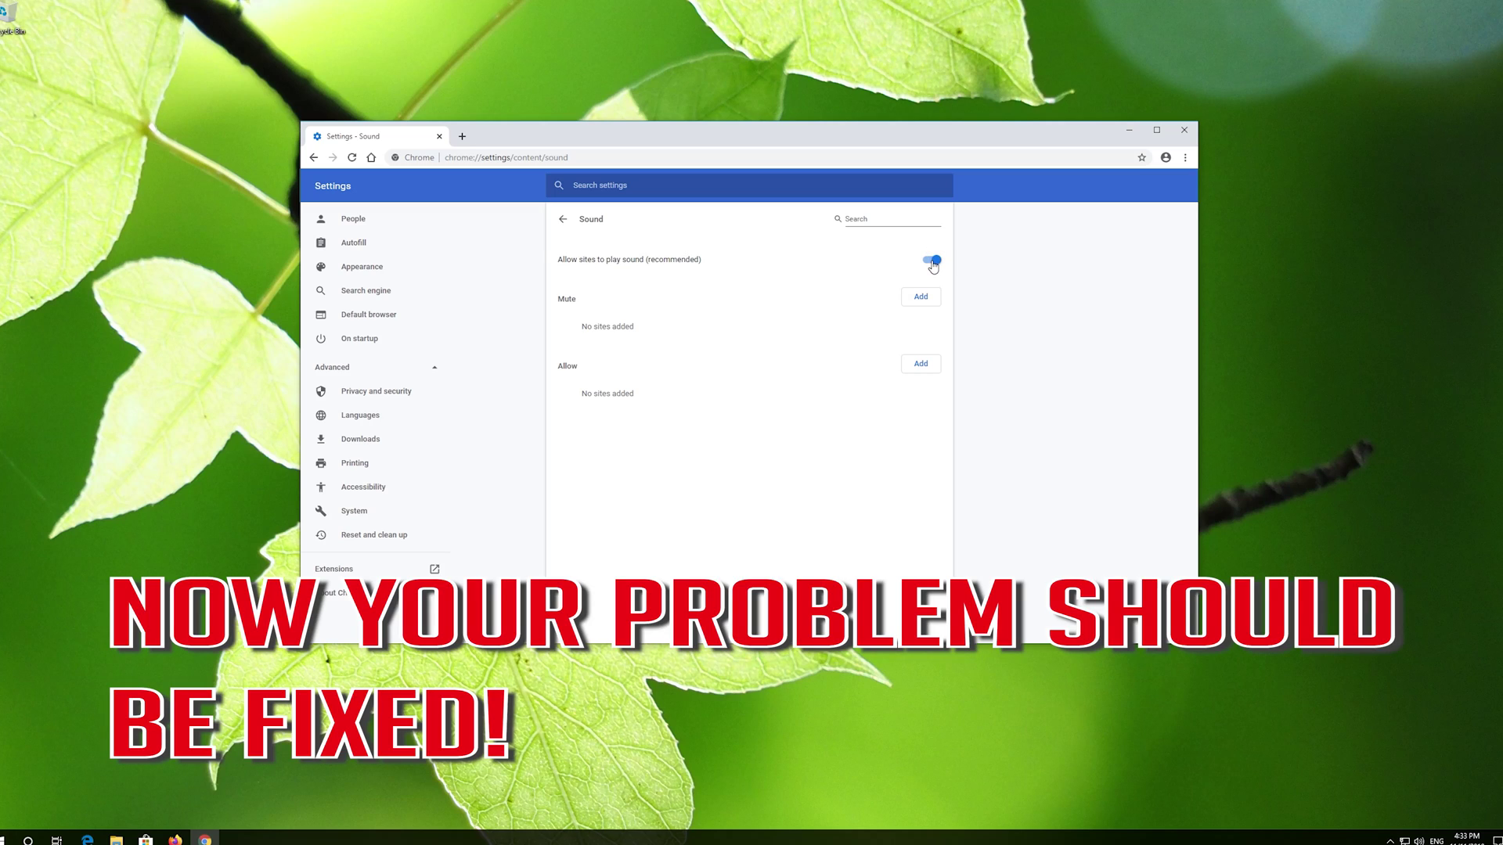
pyautogui.click(371, 158)
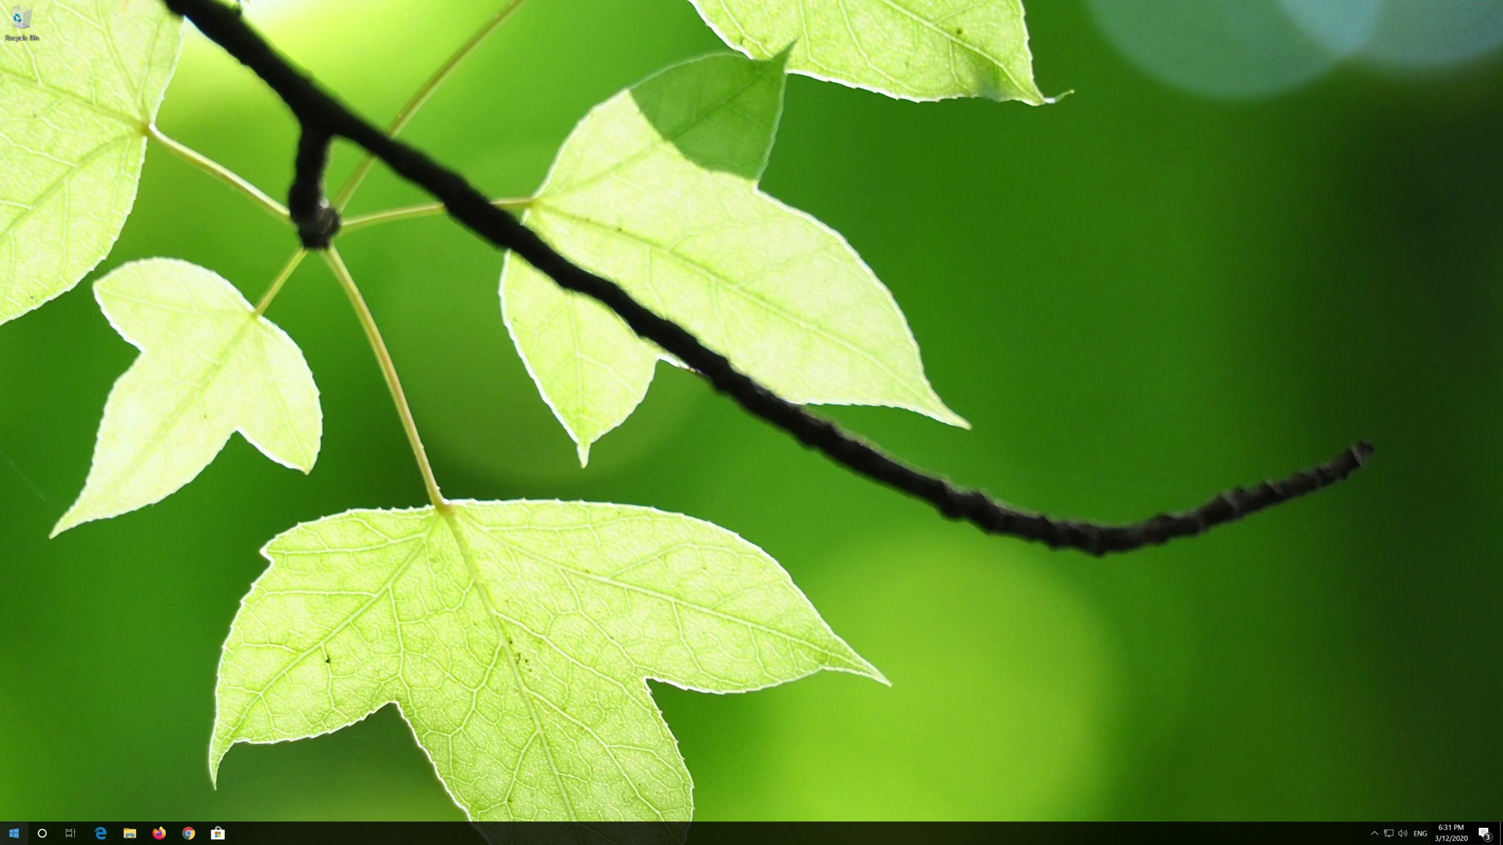
# - Open Windows Settings from the Start menu and enter the System category
pyautogui.click(14, 833)
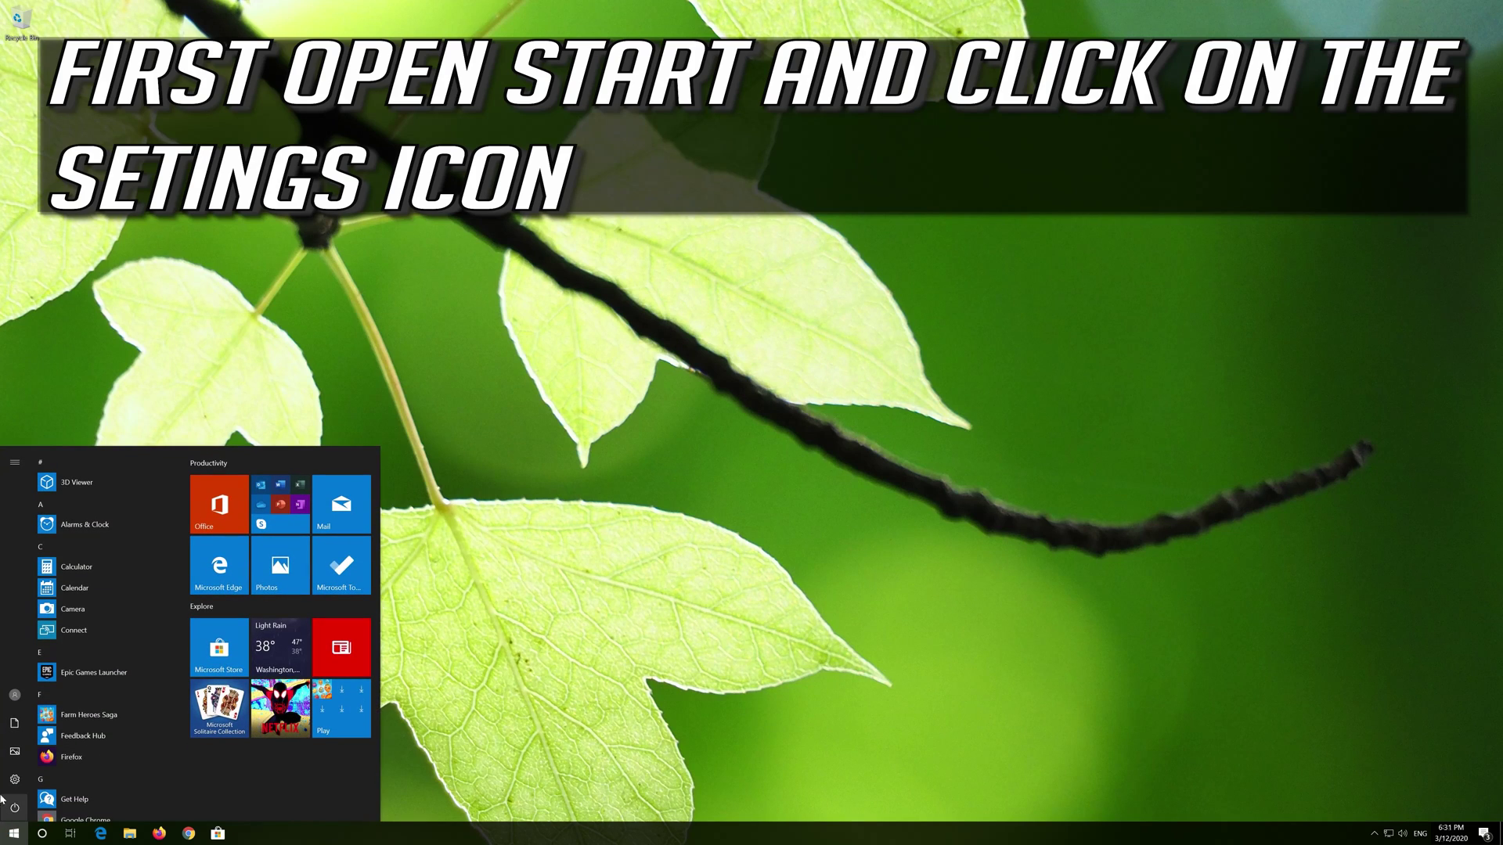
pyautogui.moveTo(22, 779)
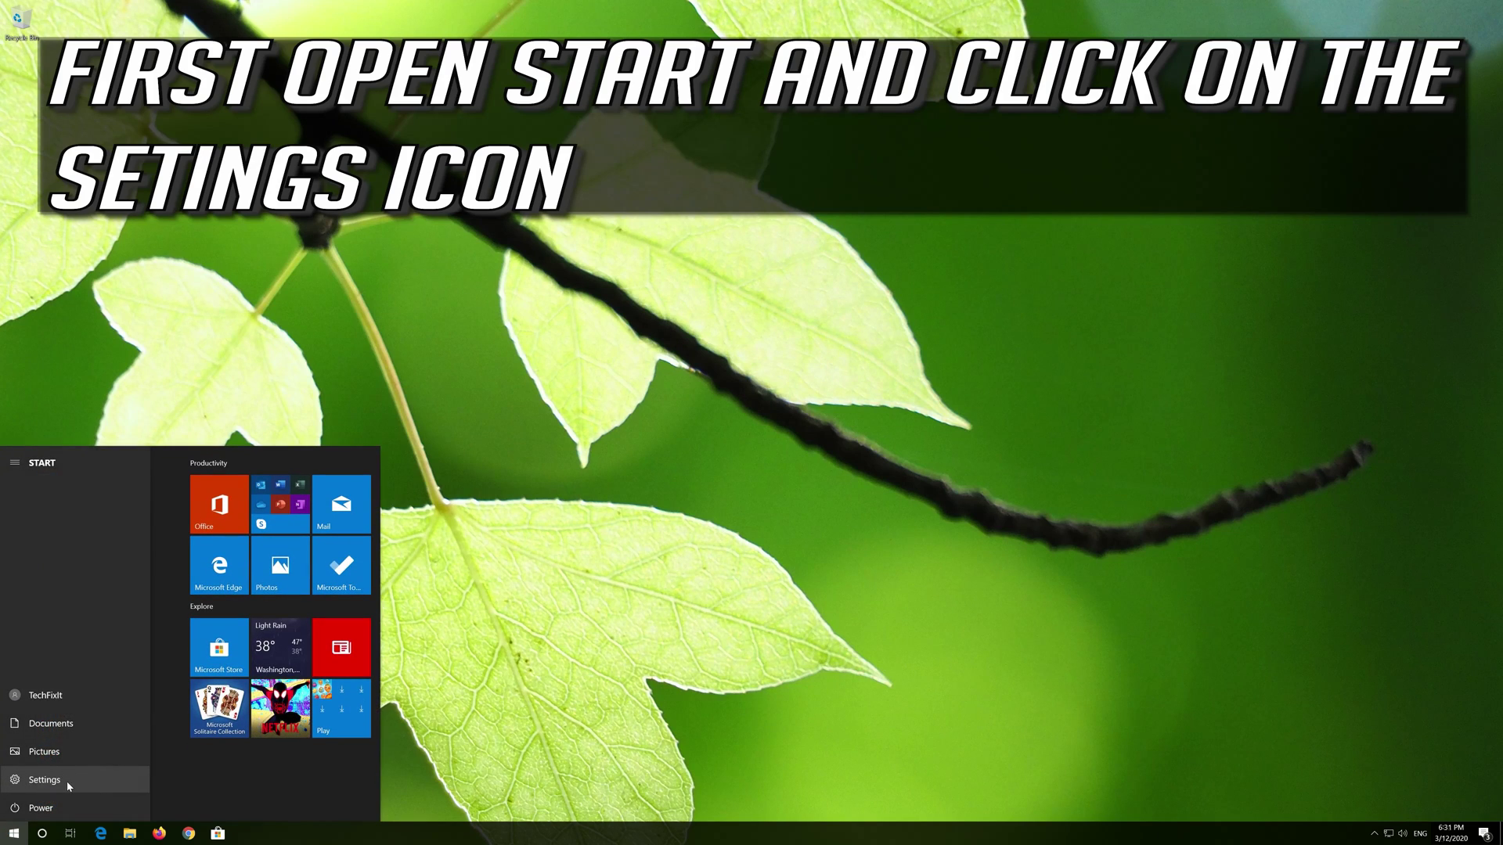
pyautogui.click(67, 782)
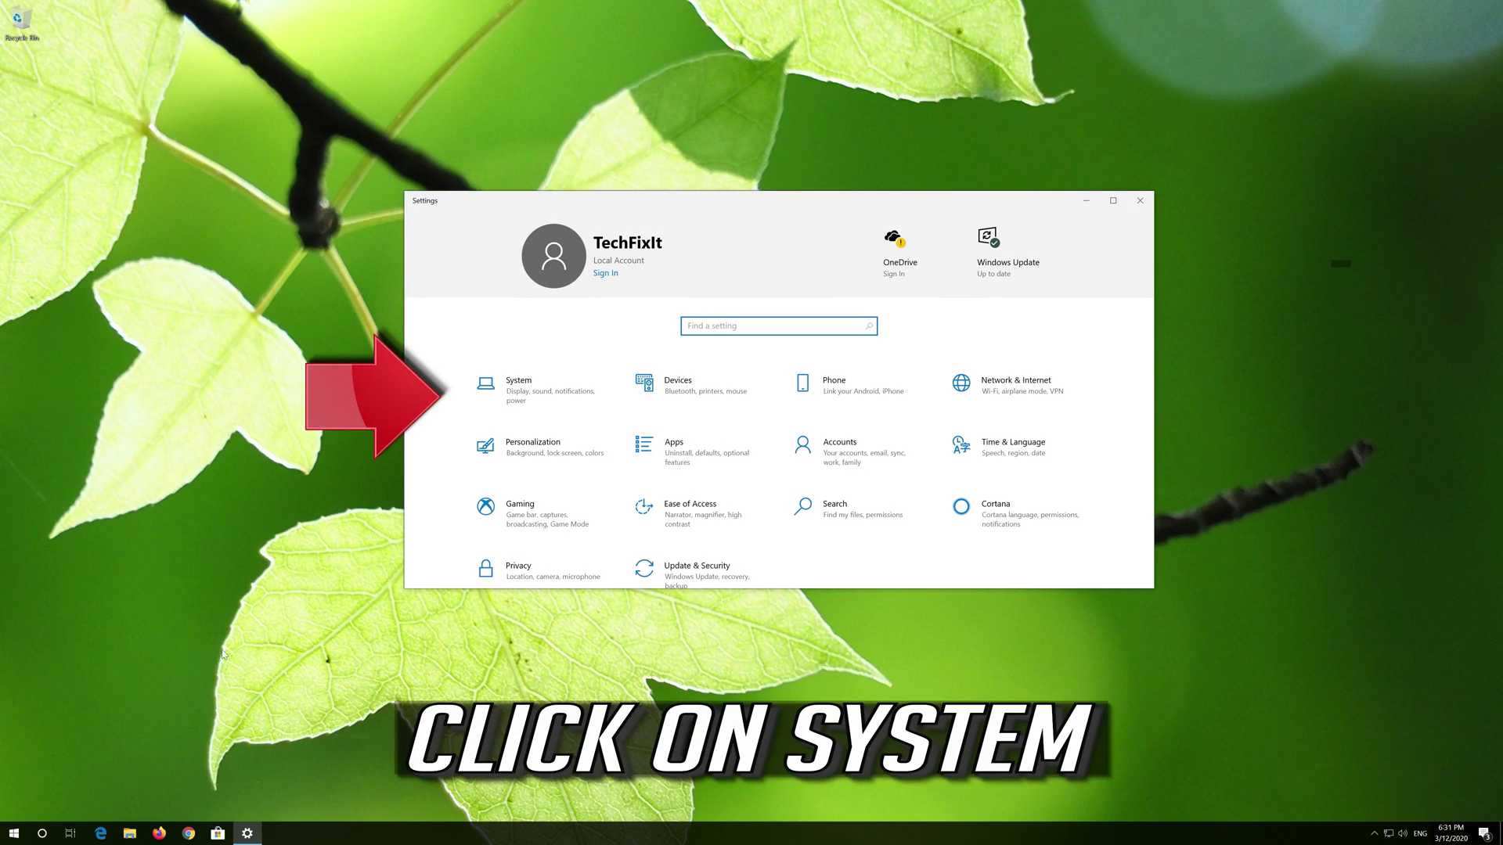
pyautogui.click(543, 399)
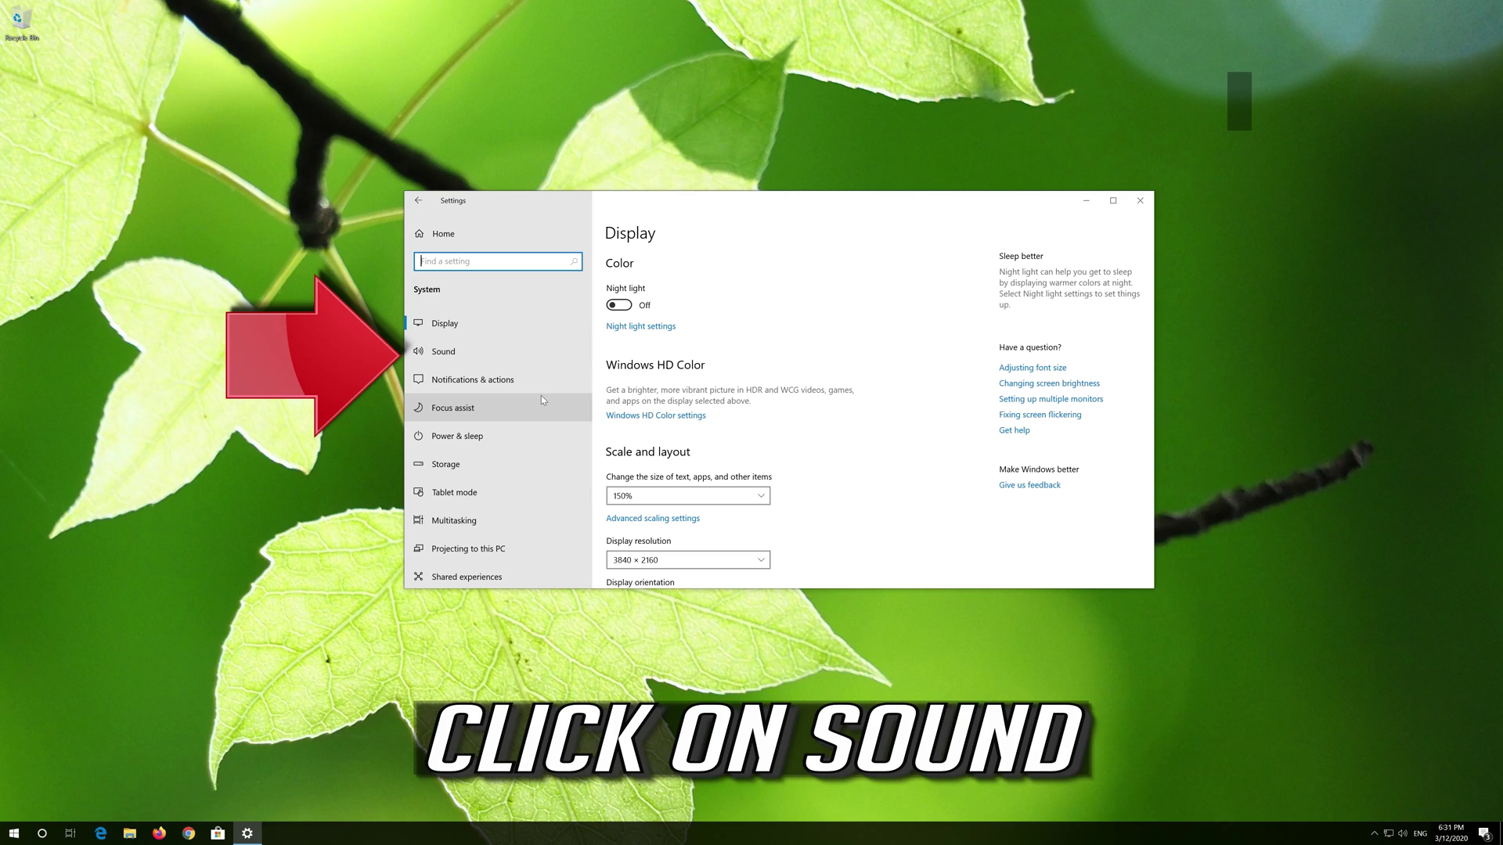
# - On the Sound page, check the output device list and run the audio troubleshooter
pyautogui.click(486, 354)
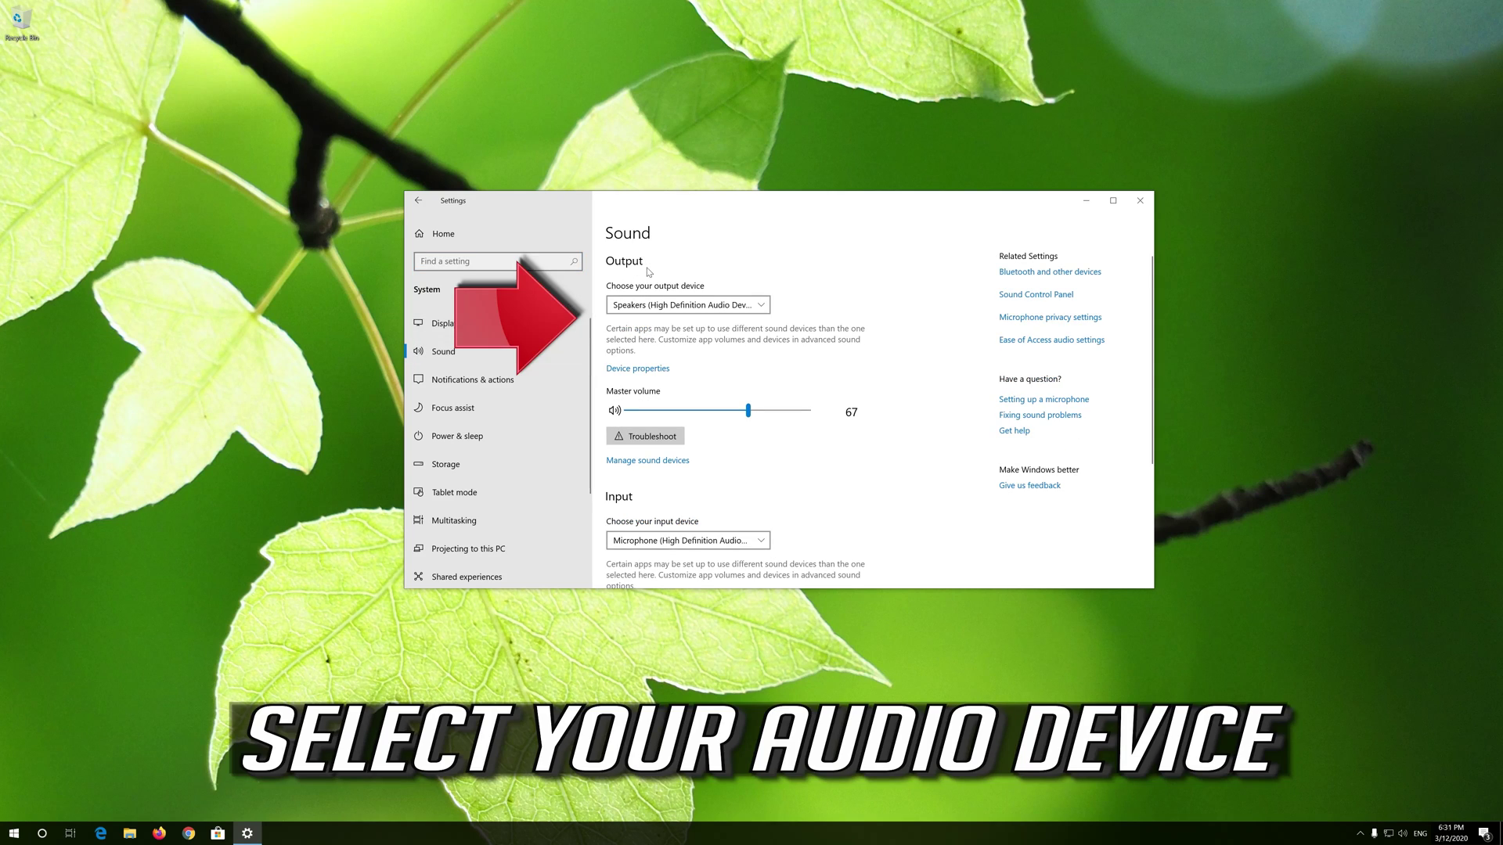
pyautogui.click(658, 307)
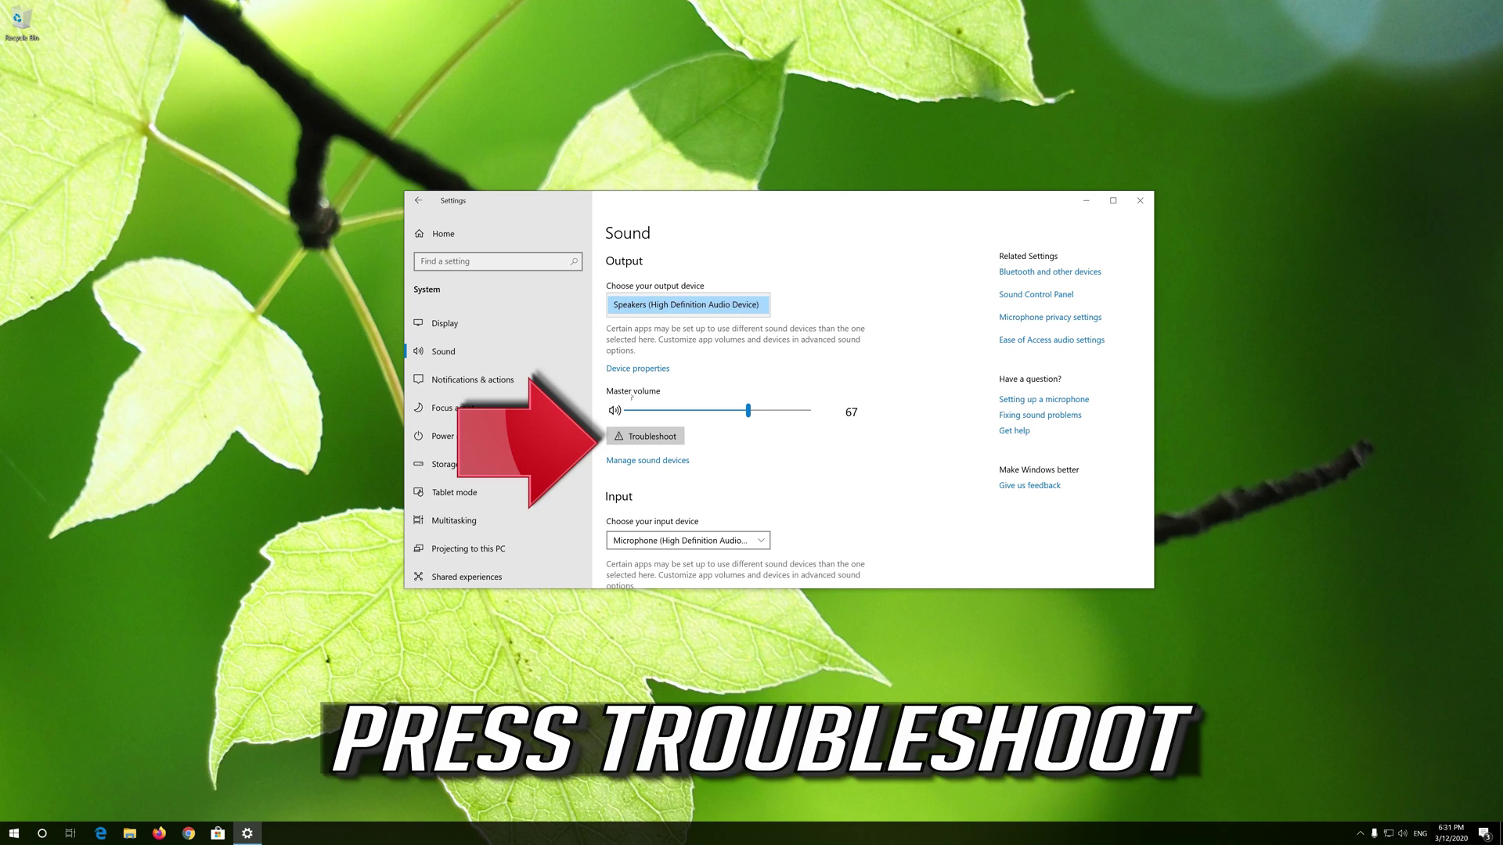
pyautogui.click(650, 443)
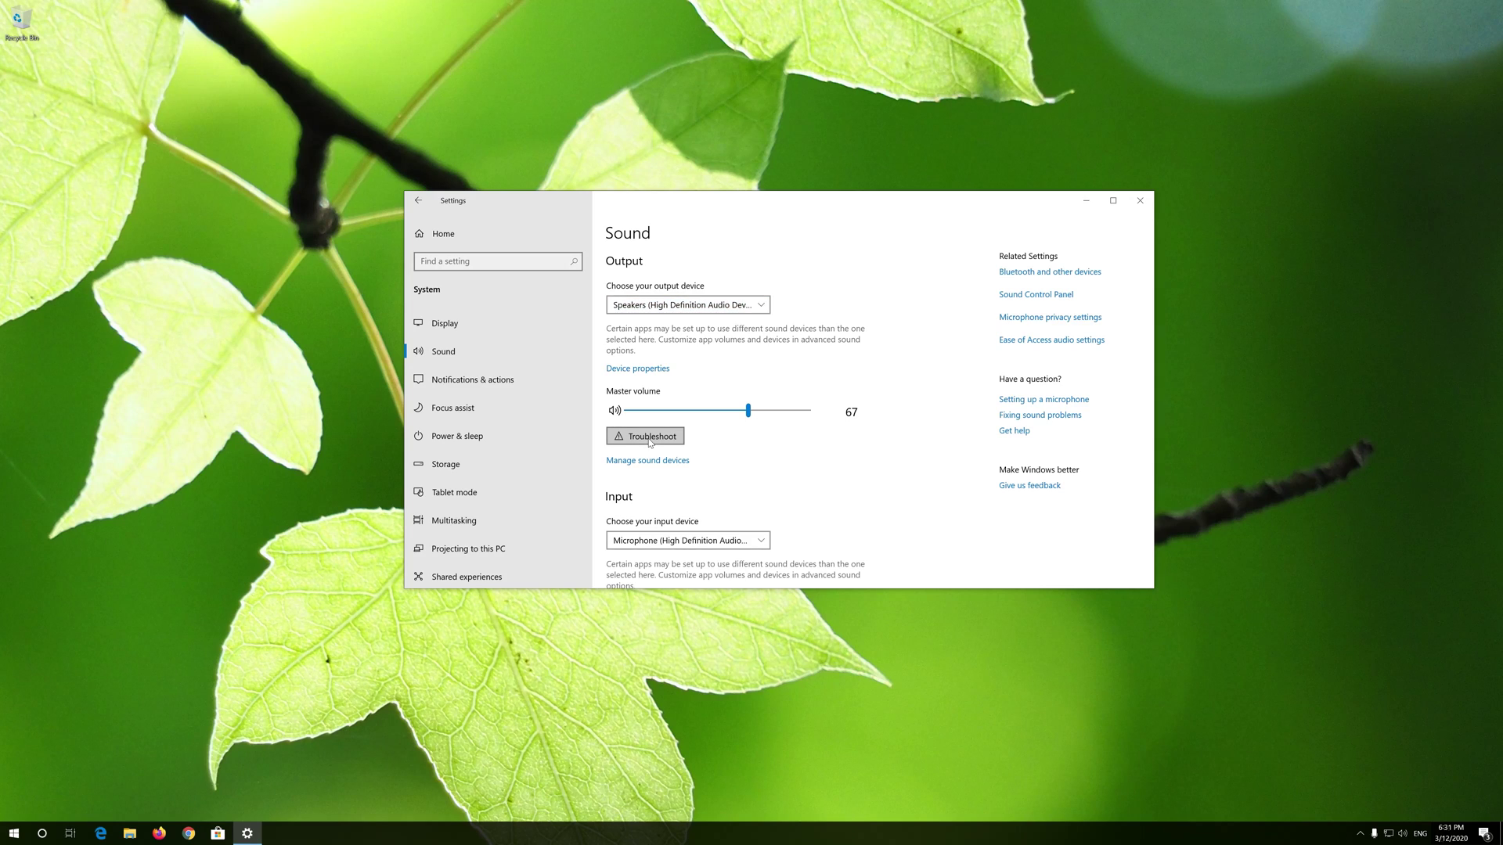
pyautogui.click(650, 437)
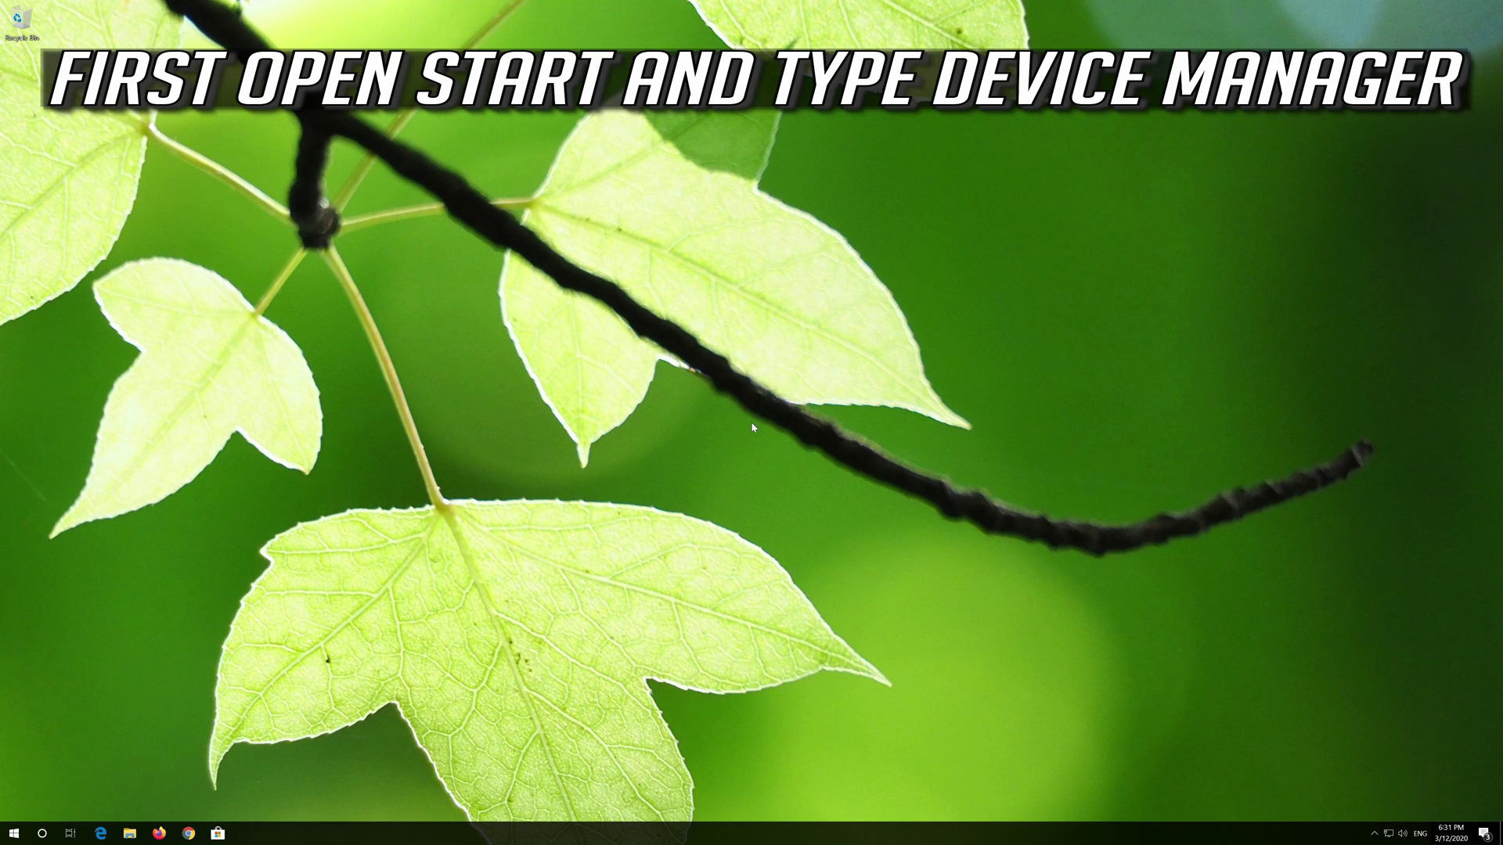
# - Search the Start menu for 'device manager'
pyautogui.press('super')
pyautogui.write('device manager')
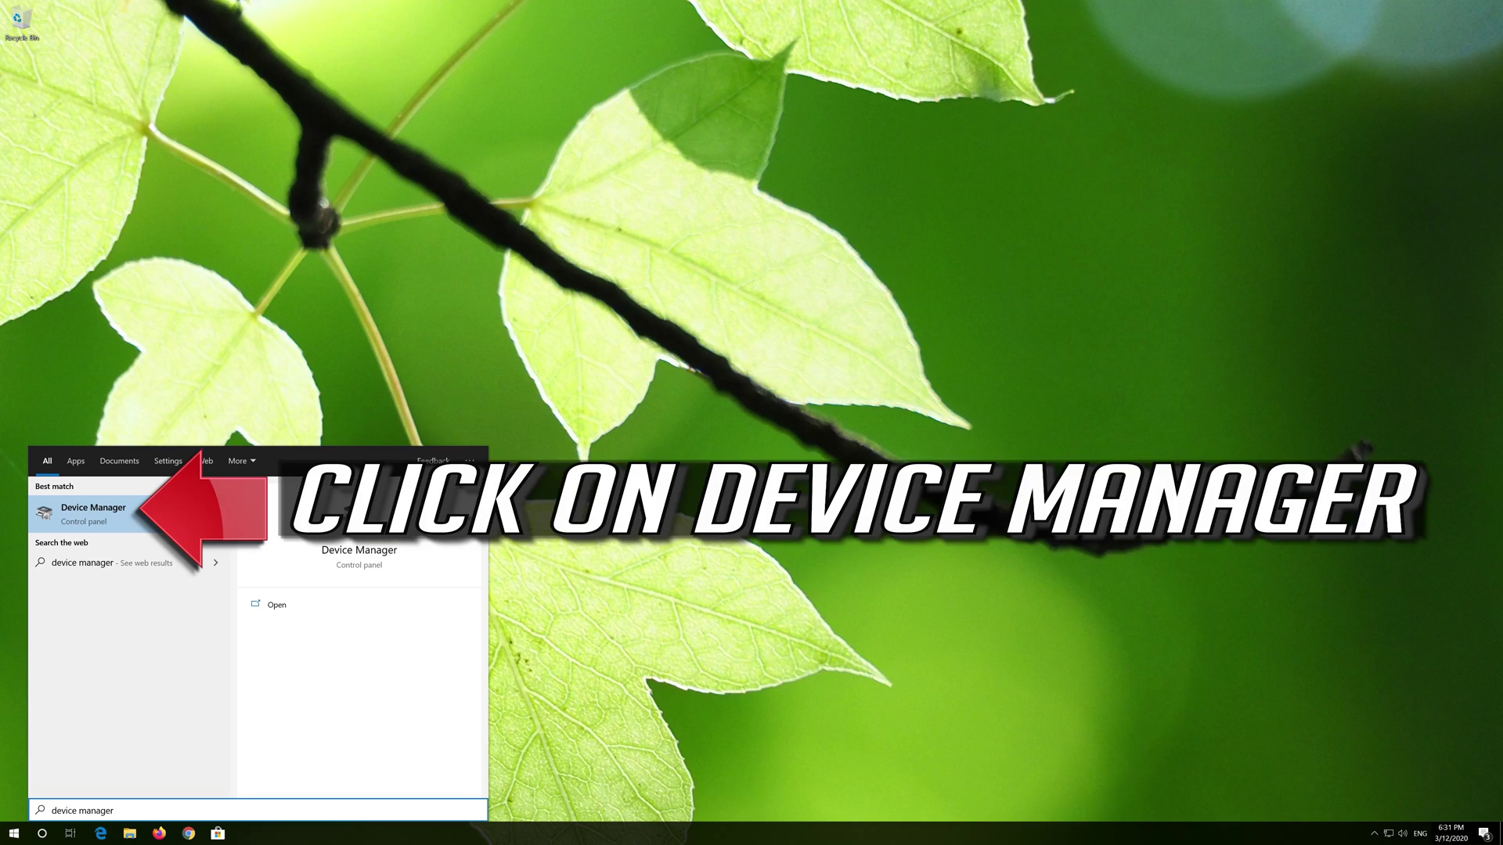
# - Launch Device Manager and auto-search for a new High Definition Audio Device driver
pyautogui.click(112, 519)
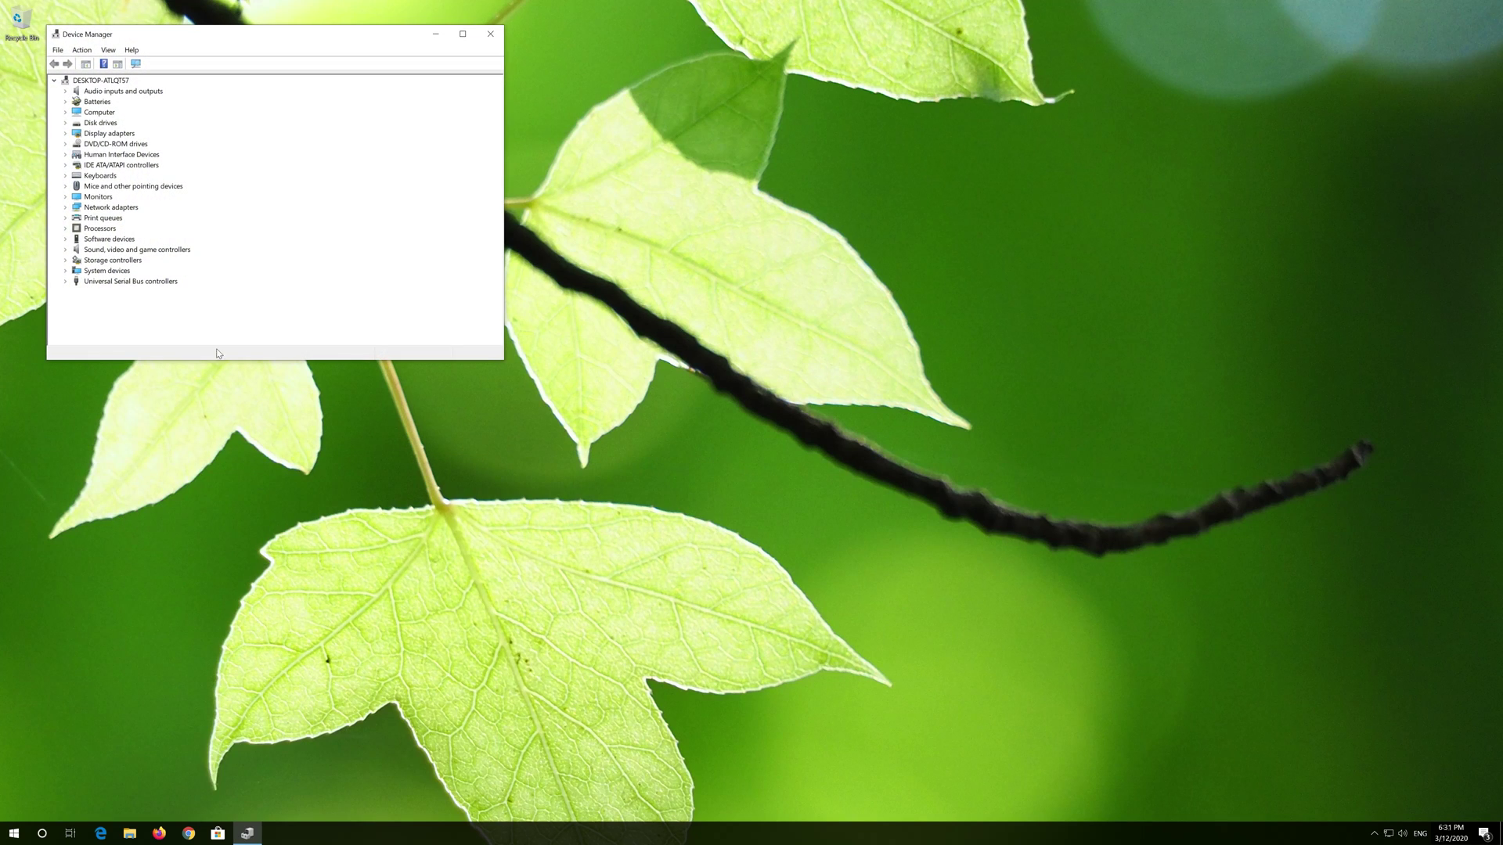
pyautogui.moveTo(313, 45); pyautogui.dragTo(733, 211)
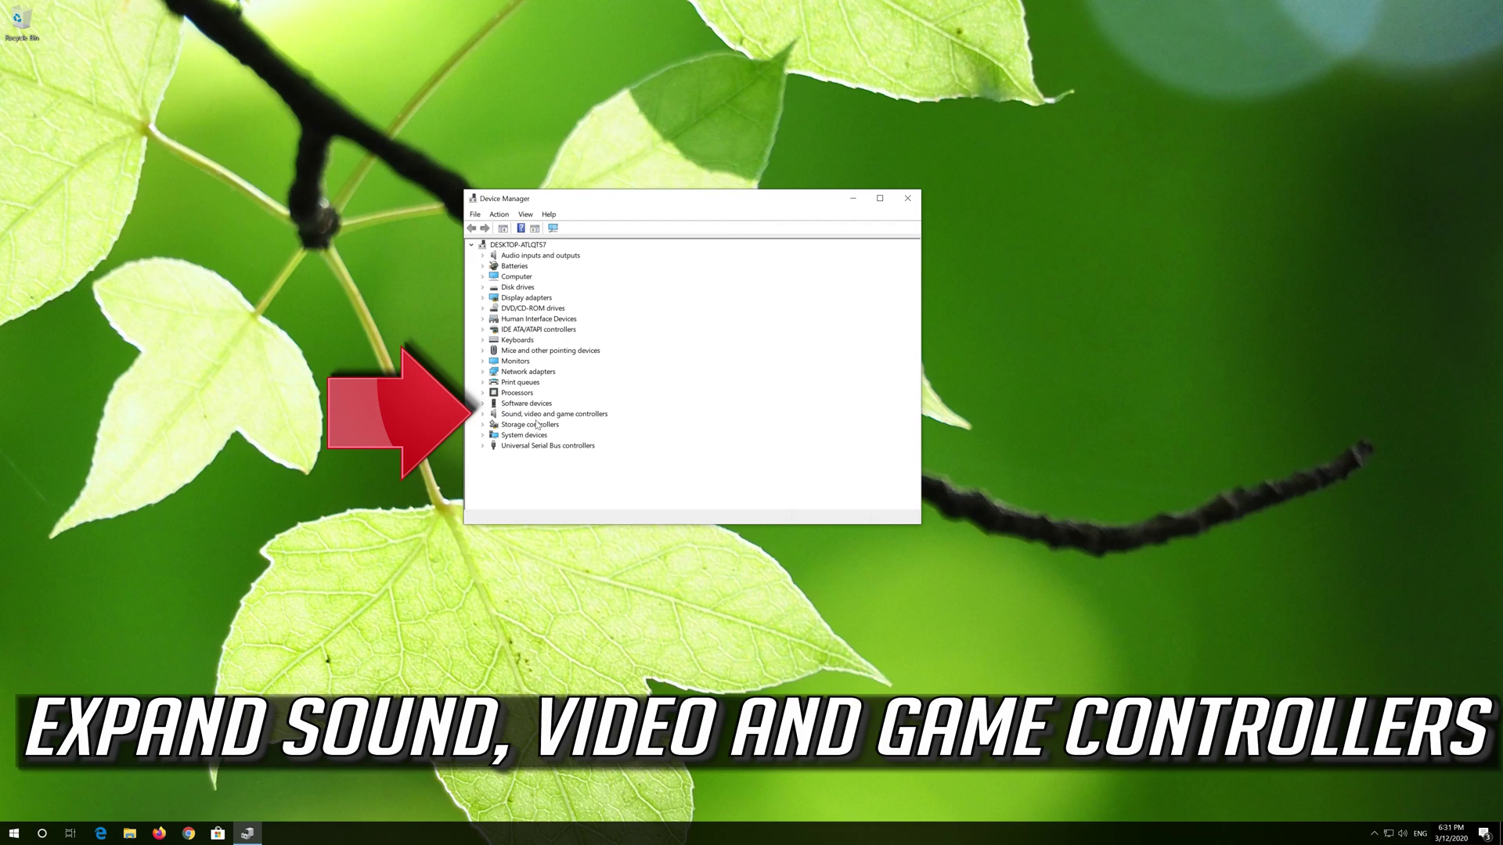
pyautogui.click(482, 414)
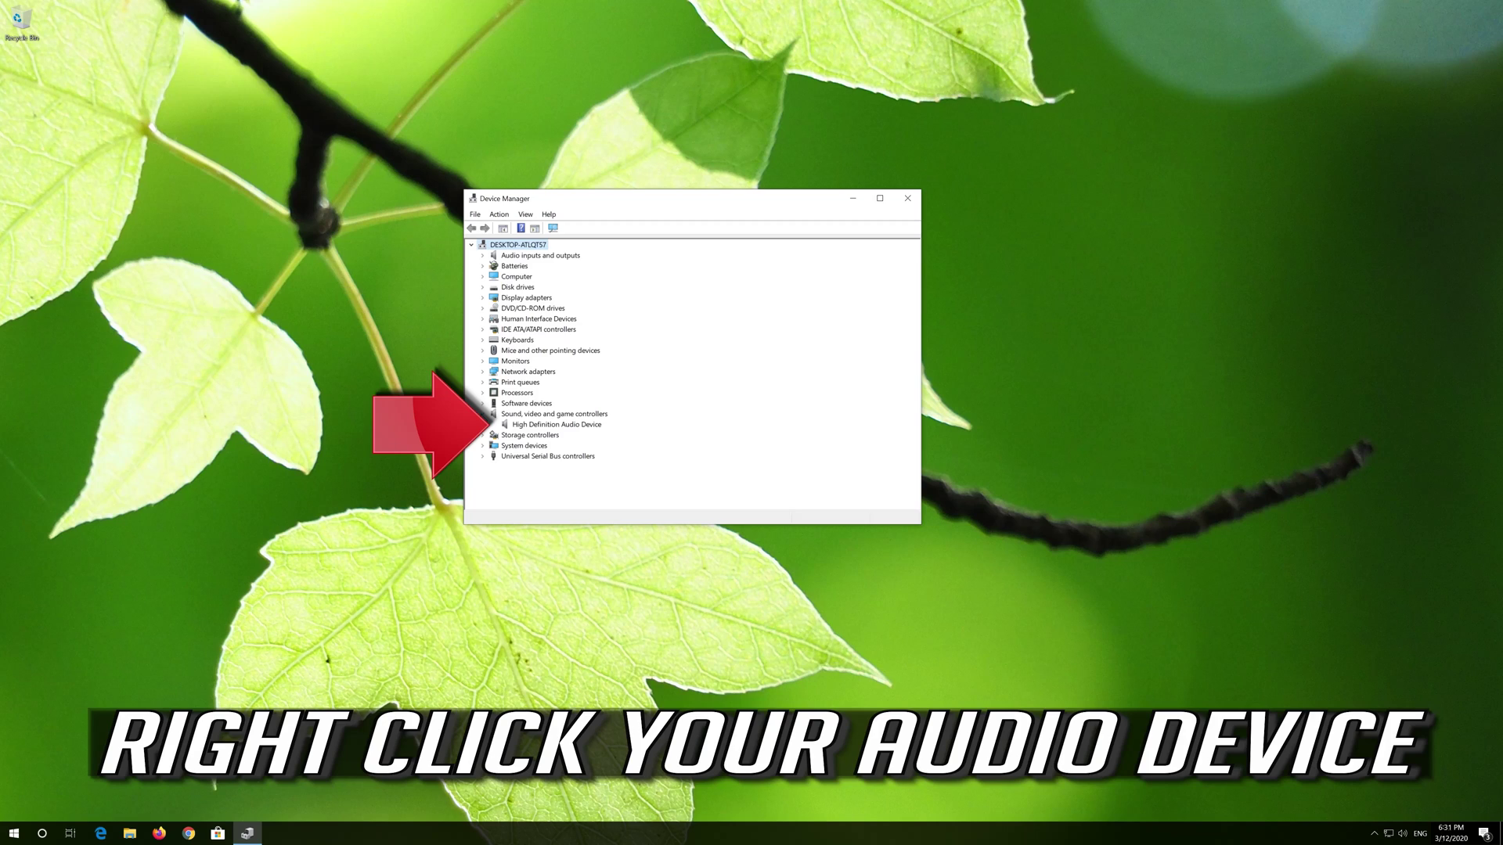
pyautogui.click(529, 425)
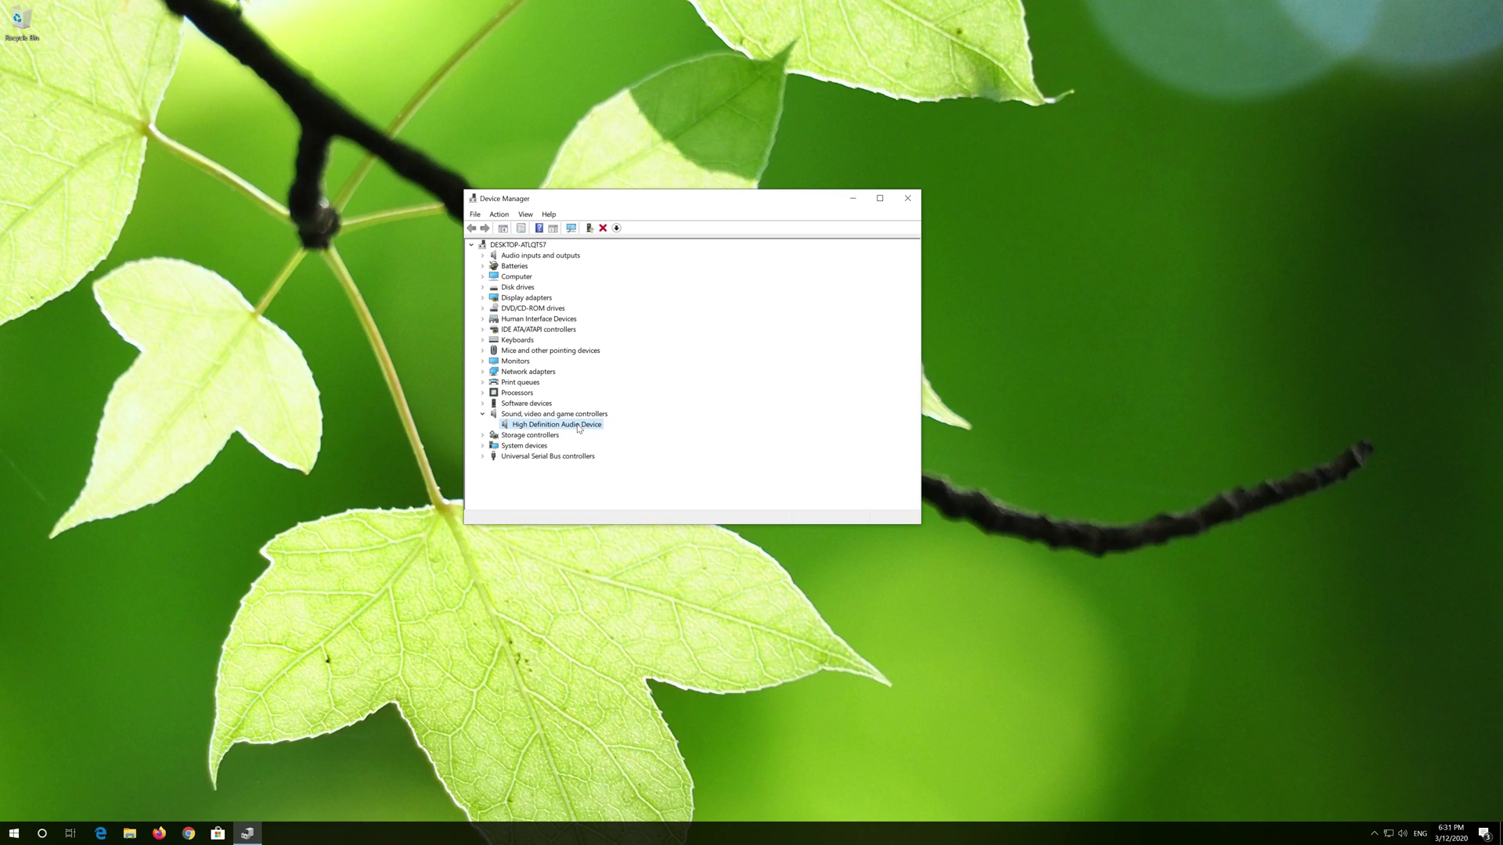
pyautogui.rightClick(578, 429)
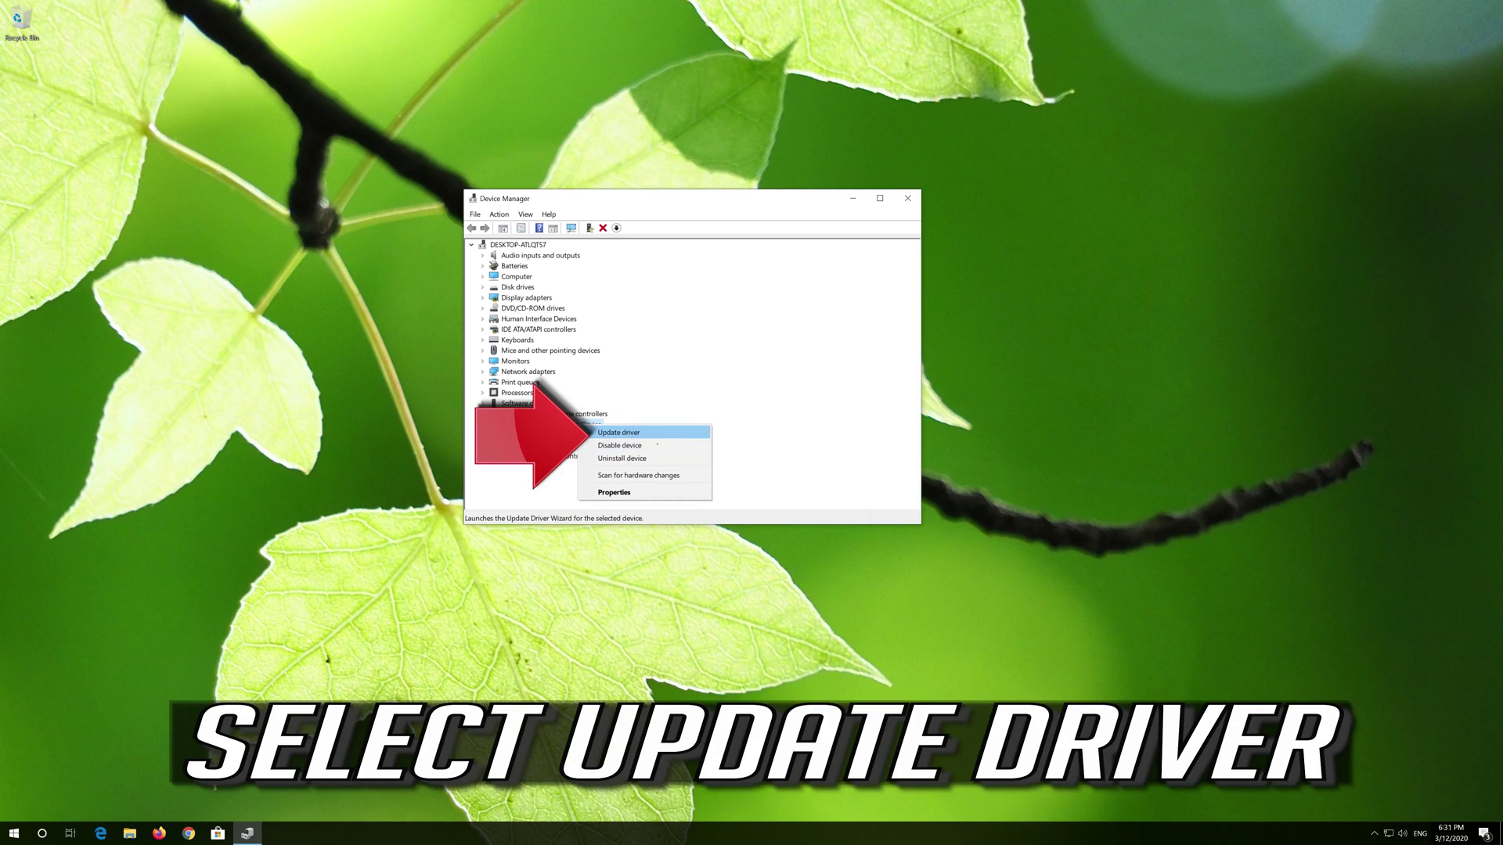
pyautogui.click(660, 436)
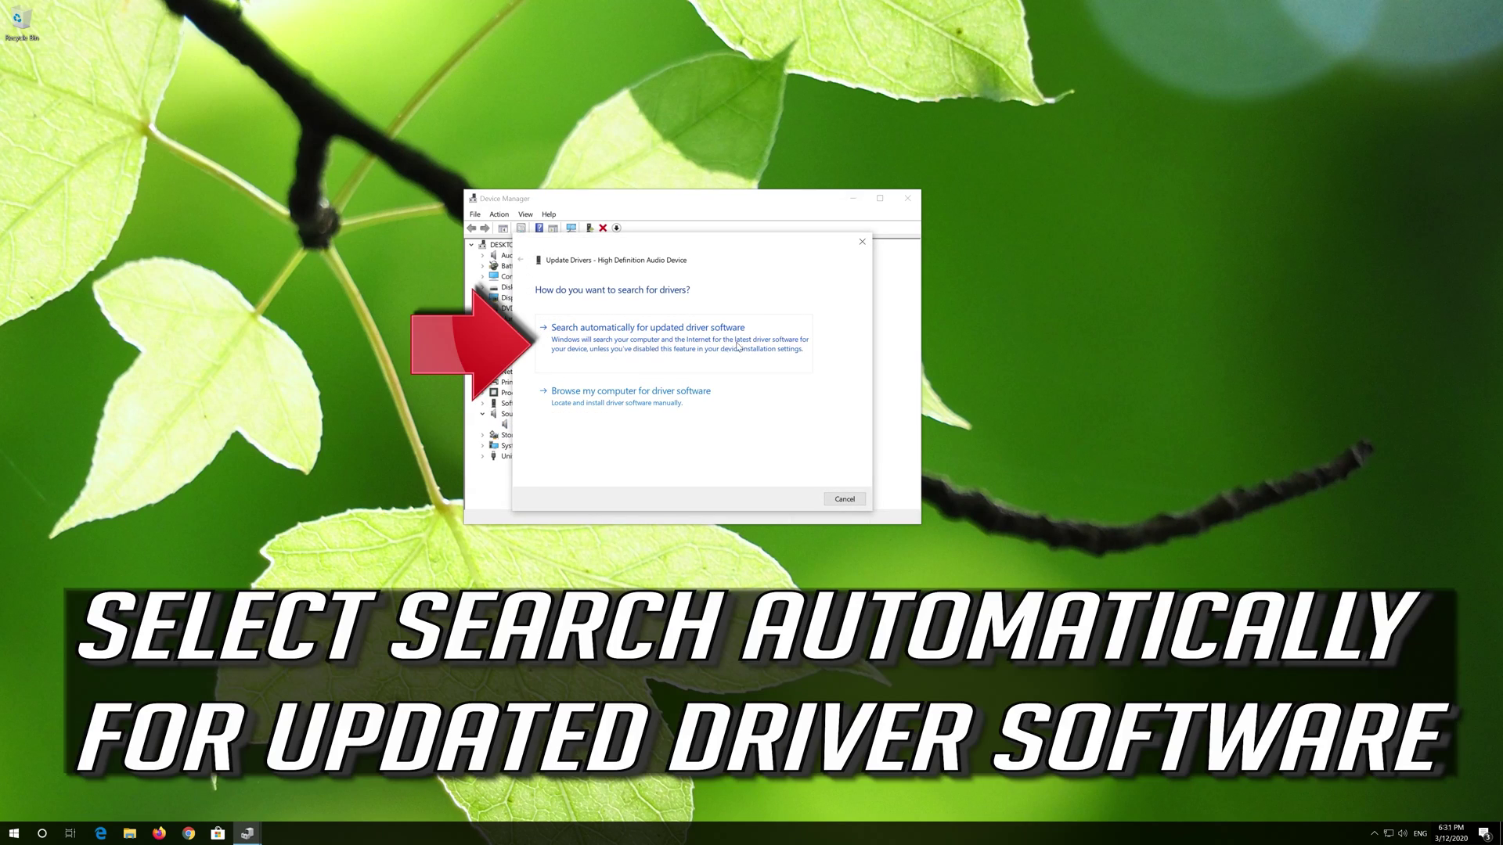
pyautogui.click(676, 346)
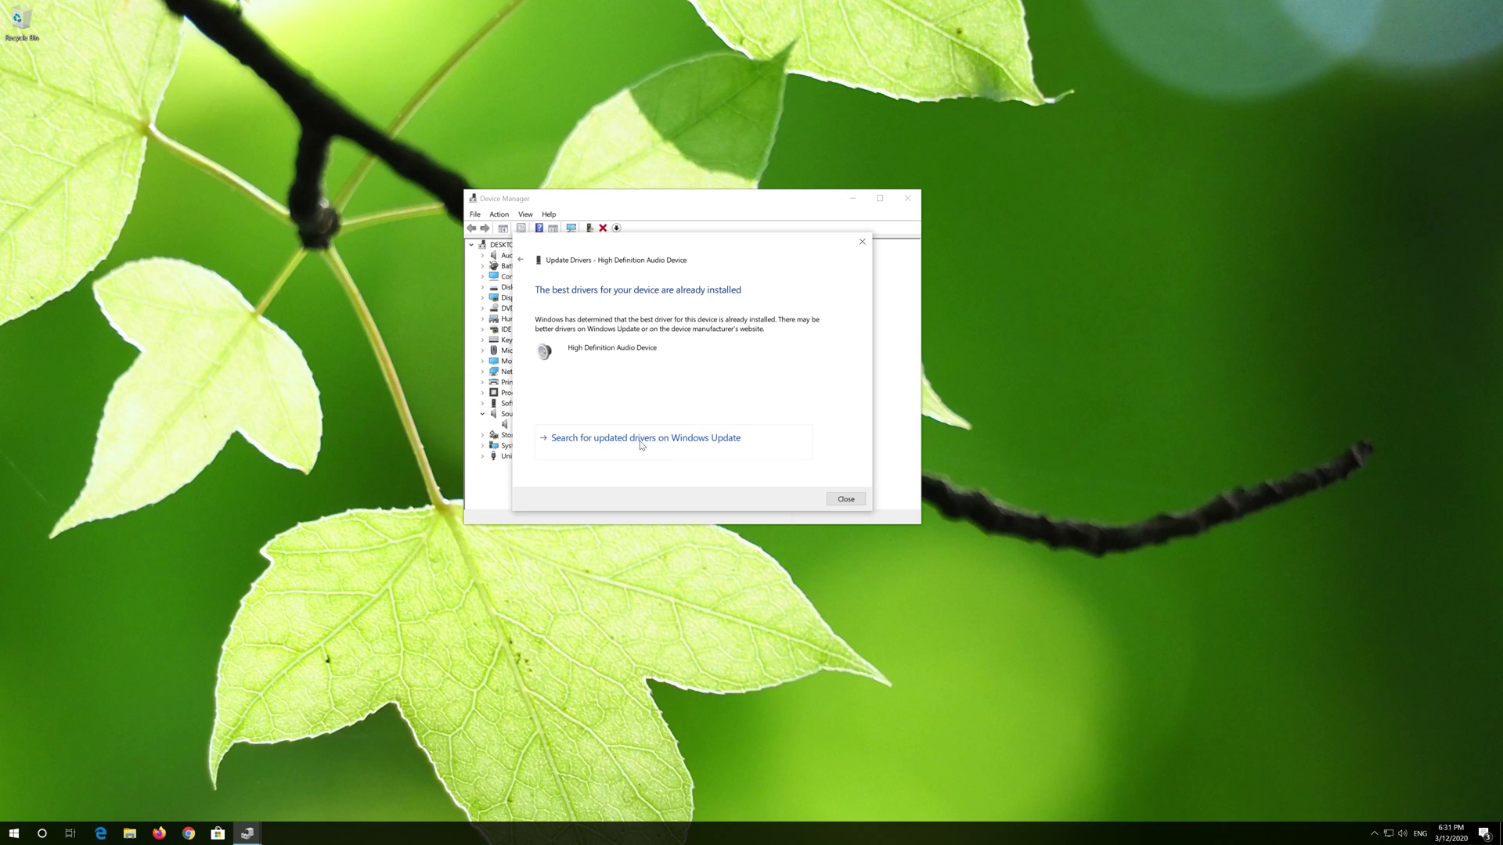
# - Look for updated drivers on Windows Update and check for new updates
pyautogui.click(641, 438)
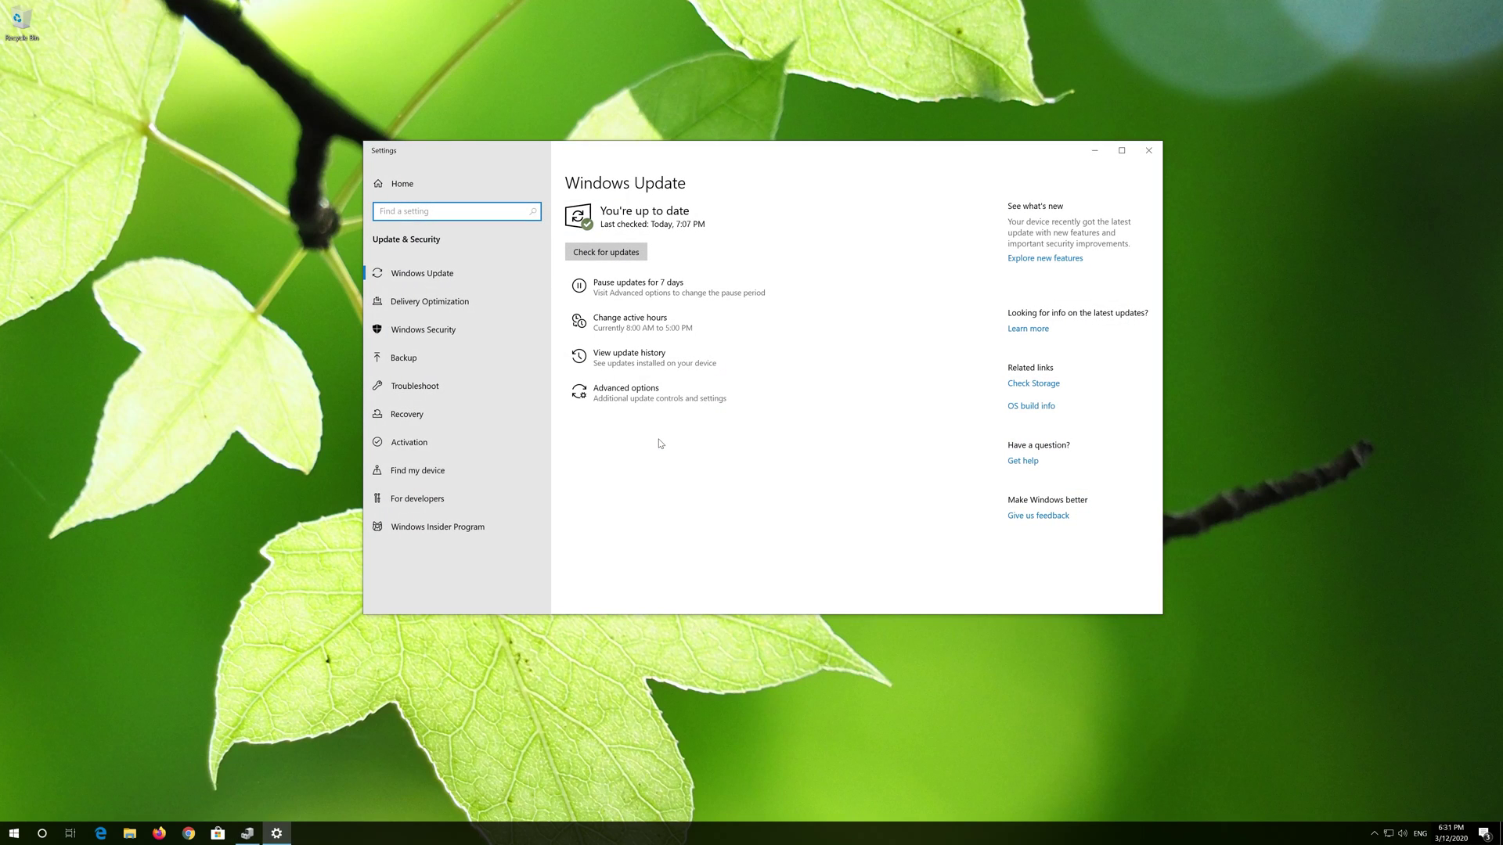
pyautogui.click(587, 258)
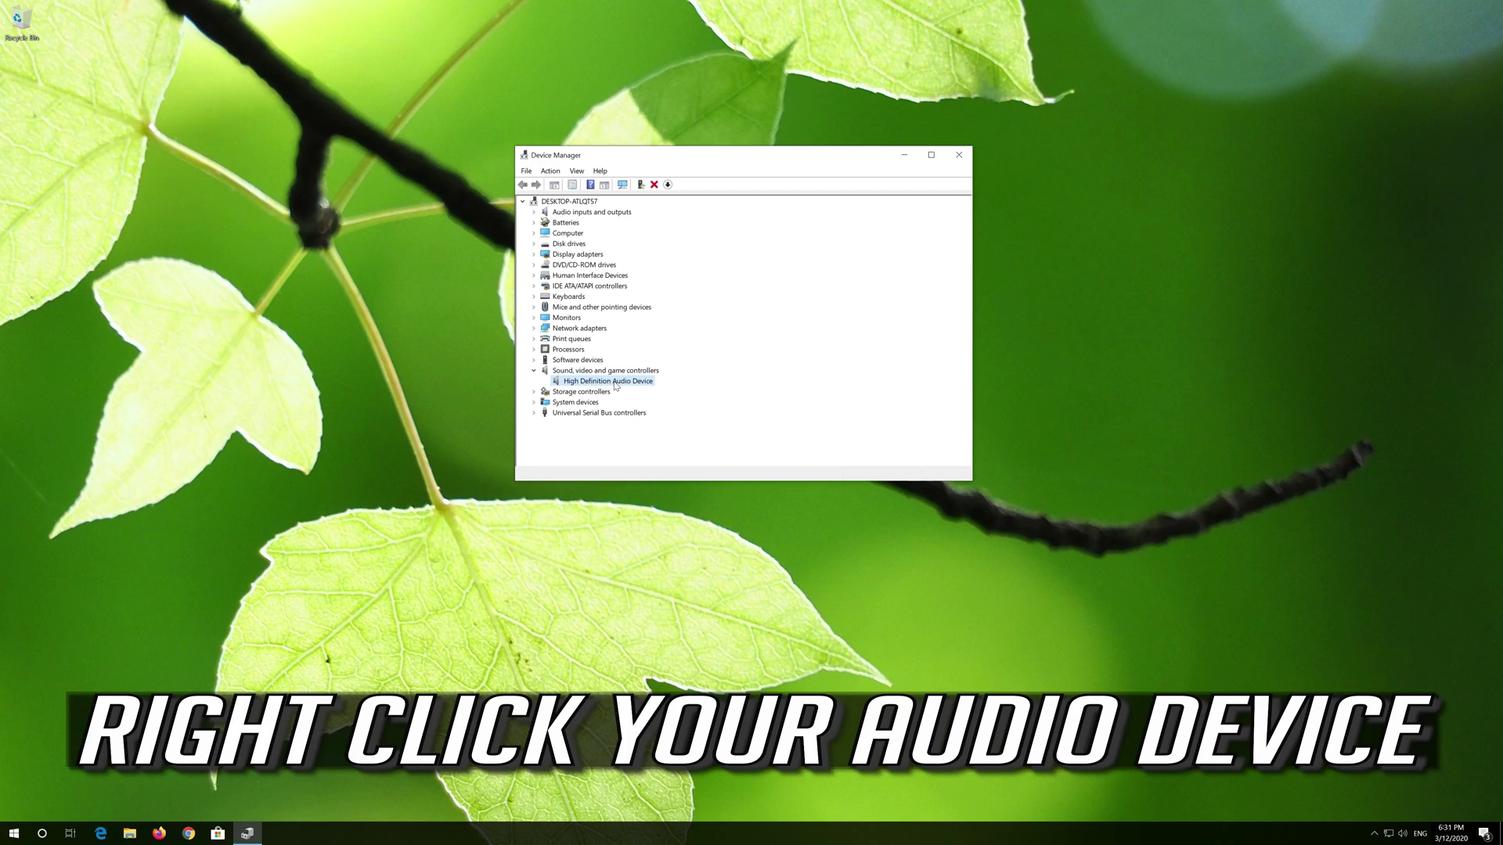
# - Uninstall the High Definition Audio Device, confirming the removal
pyautogui.rightClick(616, 384)
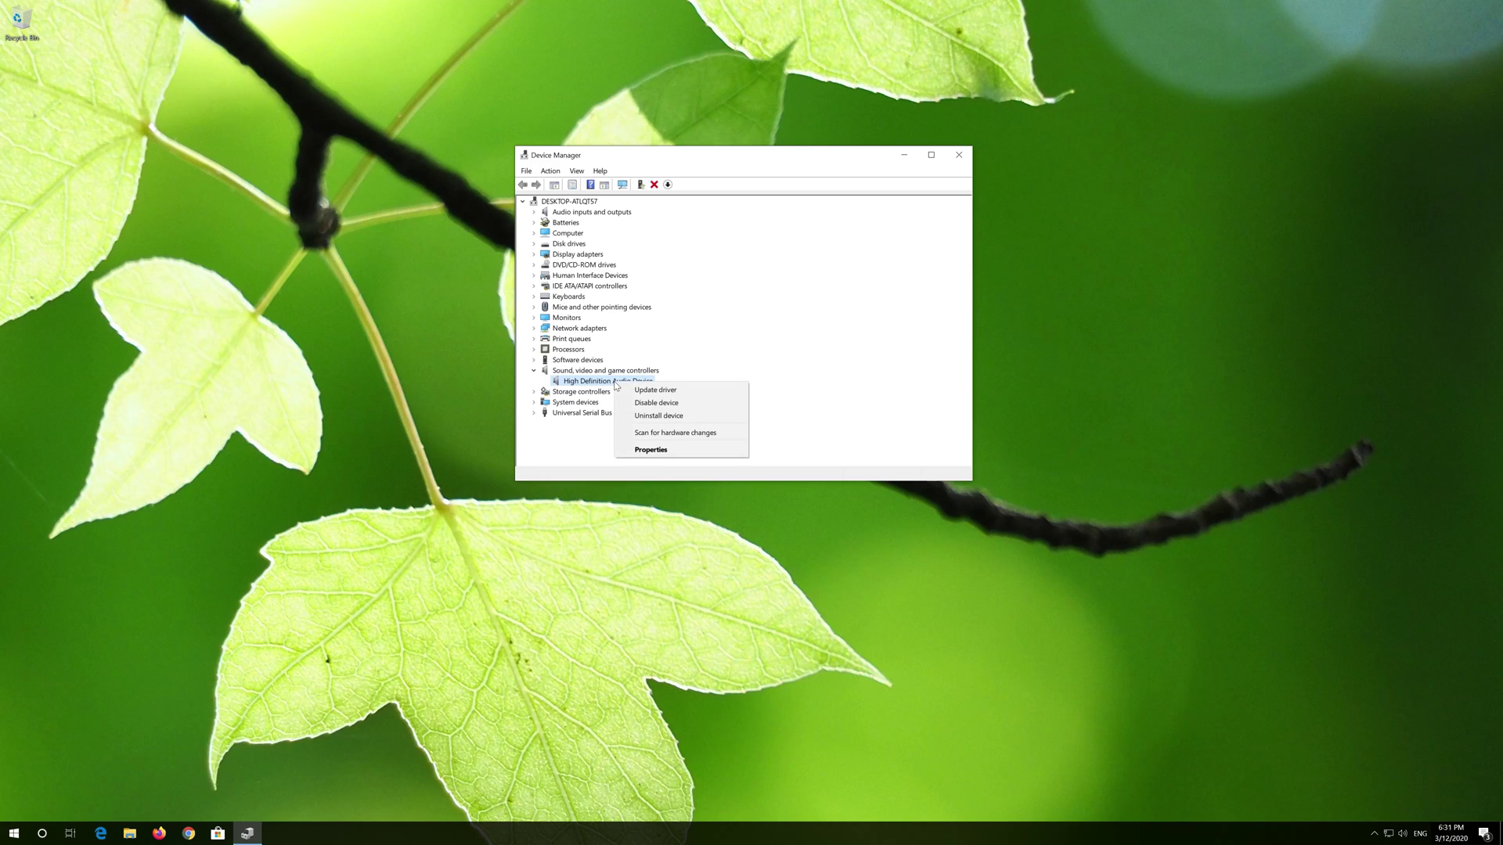
pyautogui.click(692, 413)
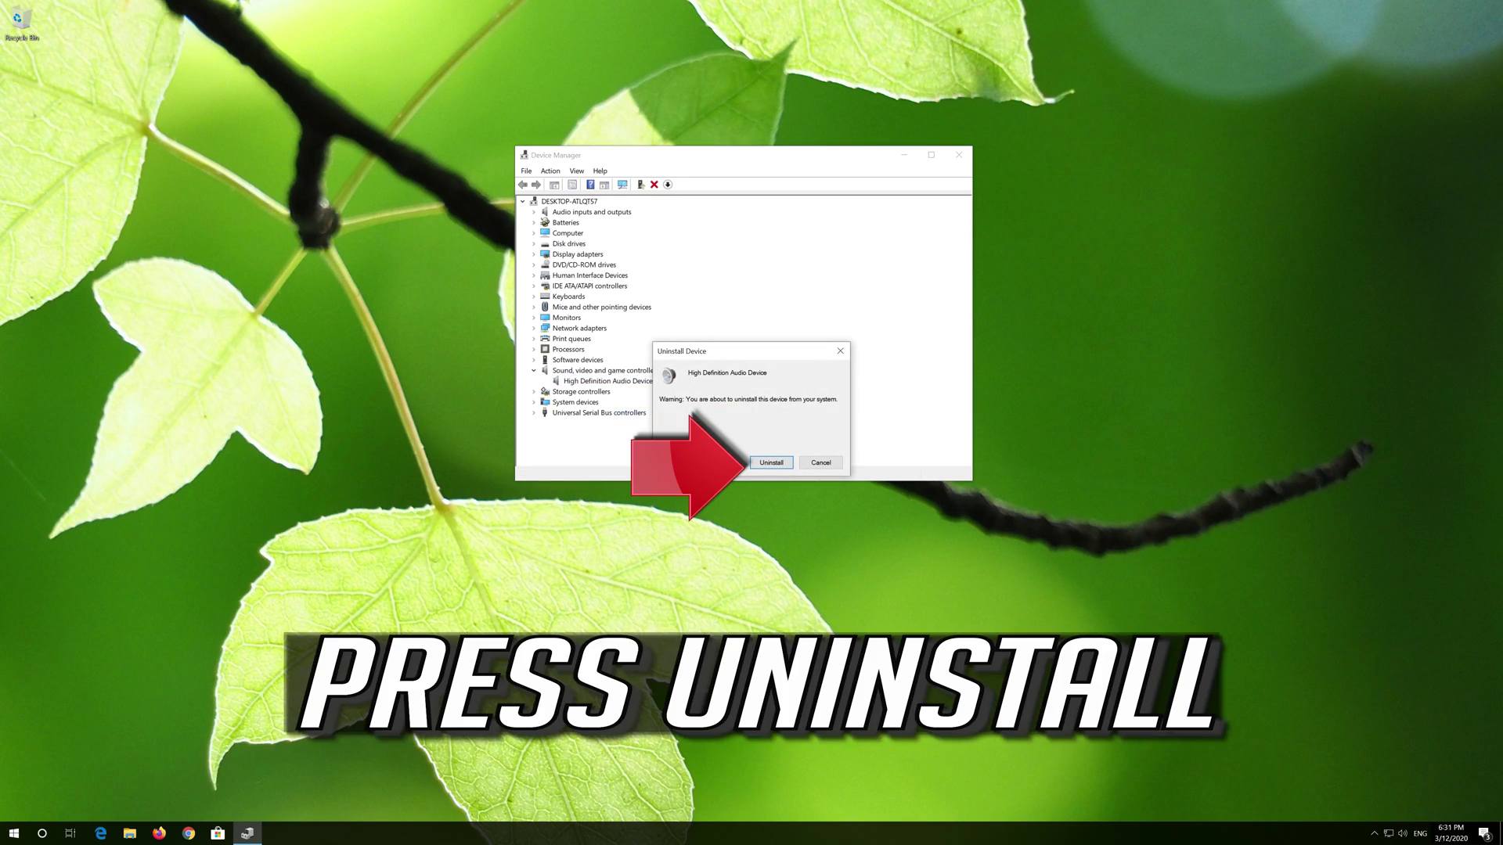
pyautogui.click(771, 464)
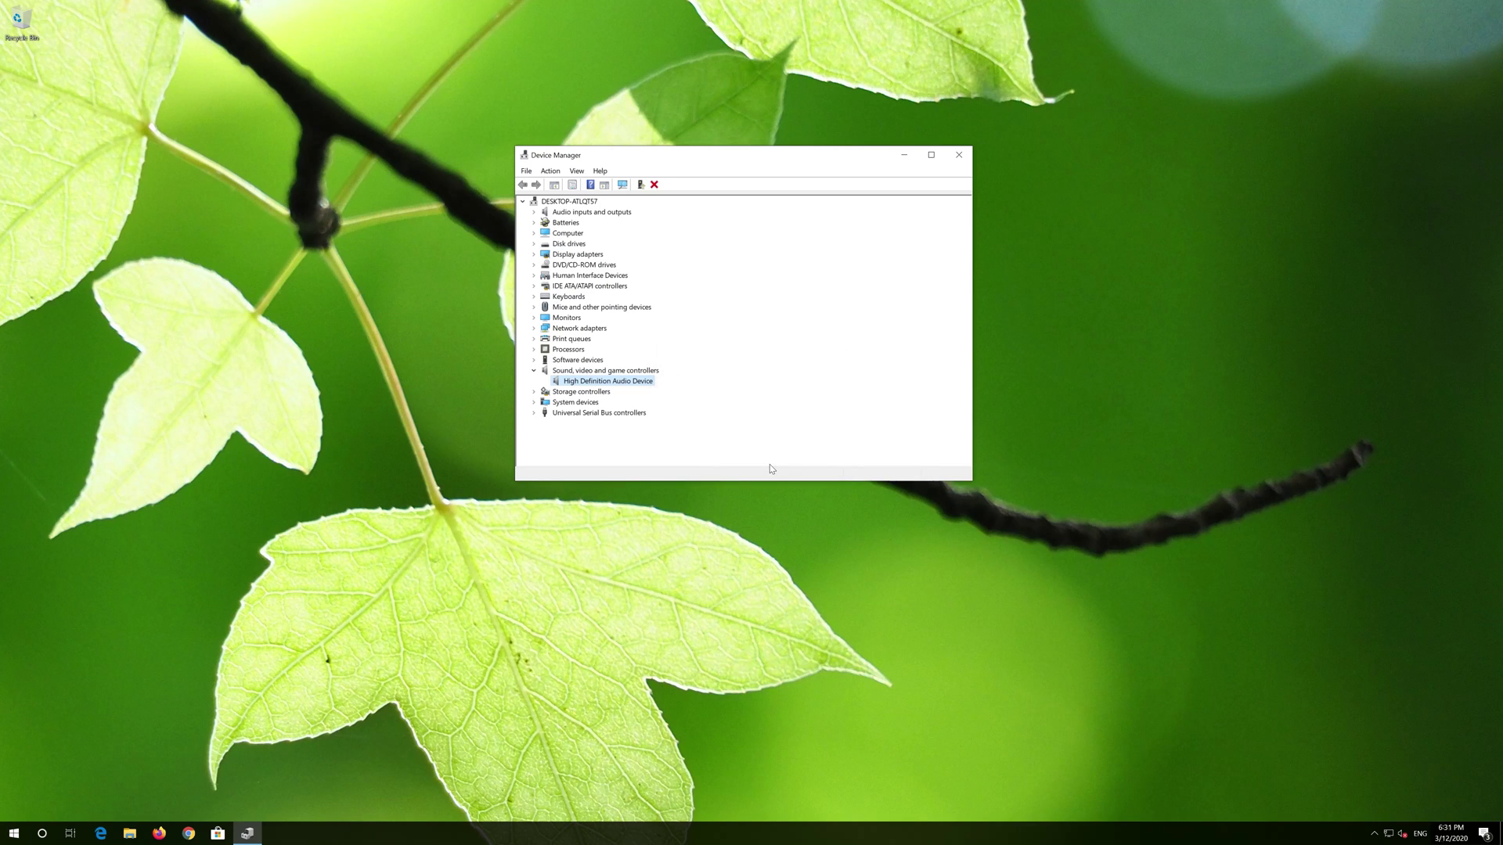